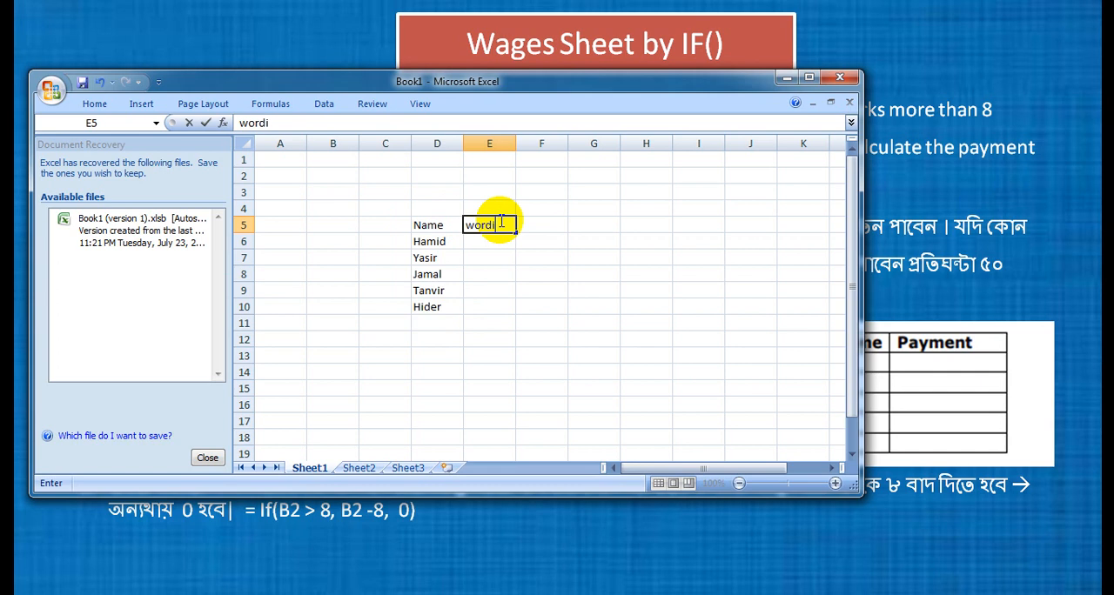
# Complete the column heading in E5 as "Working Hour".
pyautogui.press('BackSpace')
pyautogui.write('k')
pyautogui.press('BackSpace')
pyautogui.press('BackSpace')
pyautogui.write('king OY')
pyautogui.press('BackSpace')
pyautogui.press('BackSpace')
pyautogui.write('Hou')
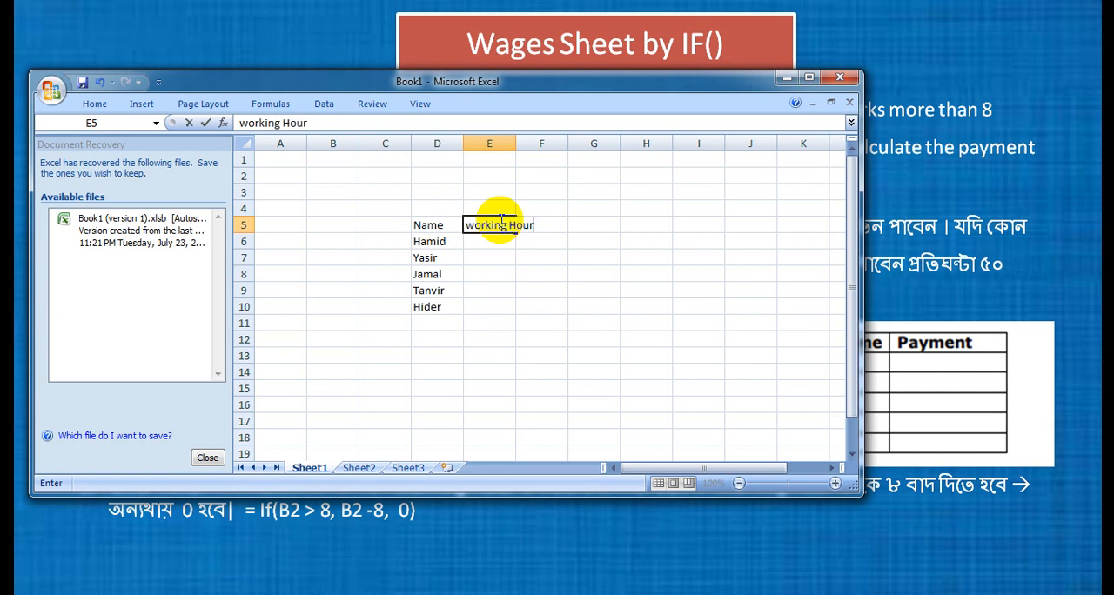
pyautogui.write('r')
pyautogui.click(477, 224)
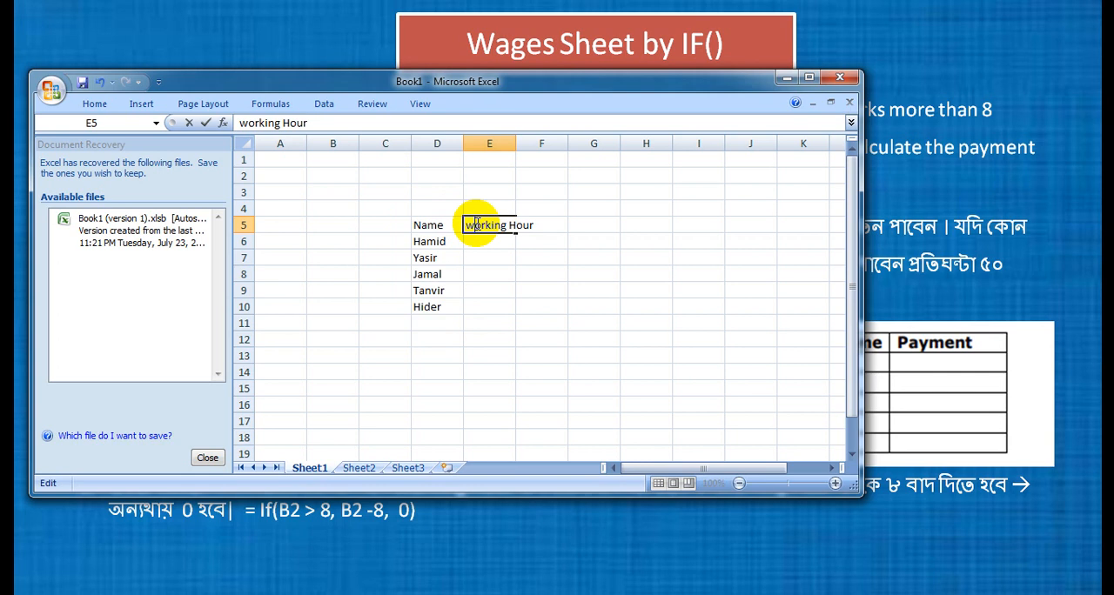
pyautogui.press('BackSpace')
pyautogui.write('W')
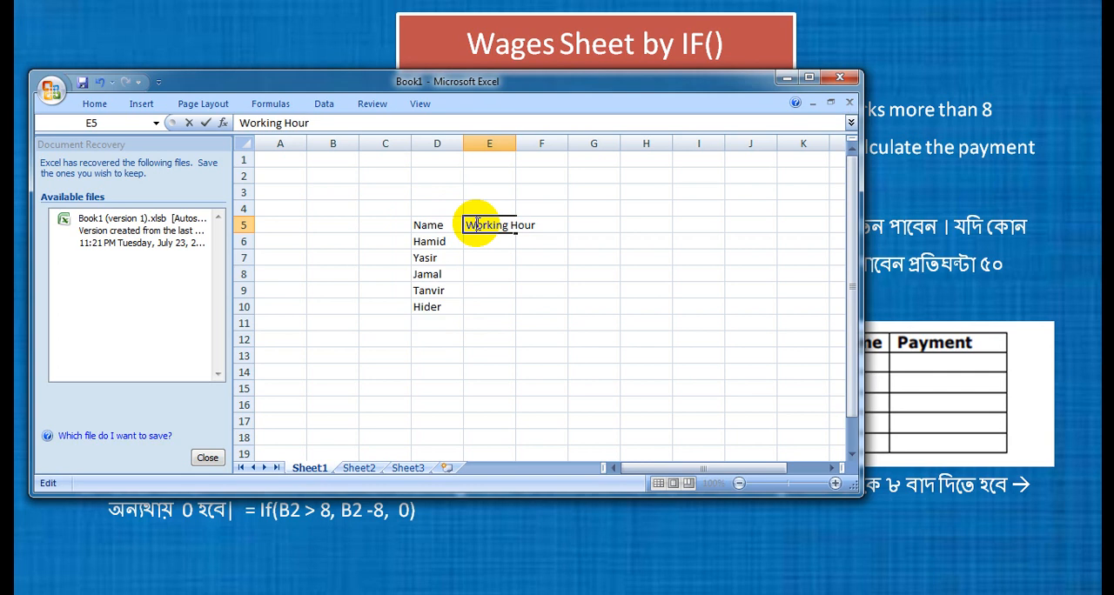
# Fit column E to its heading and enter the heading "Payment" in F5.
pyautogui.click(572, 225)
pyautogui.doubleClick(515, 143)
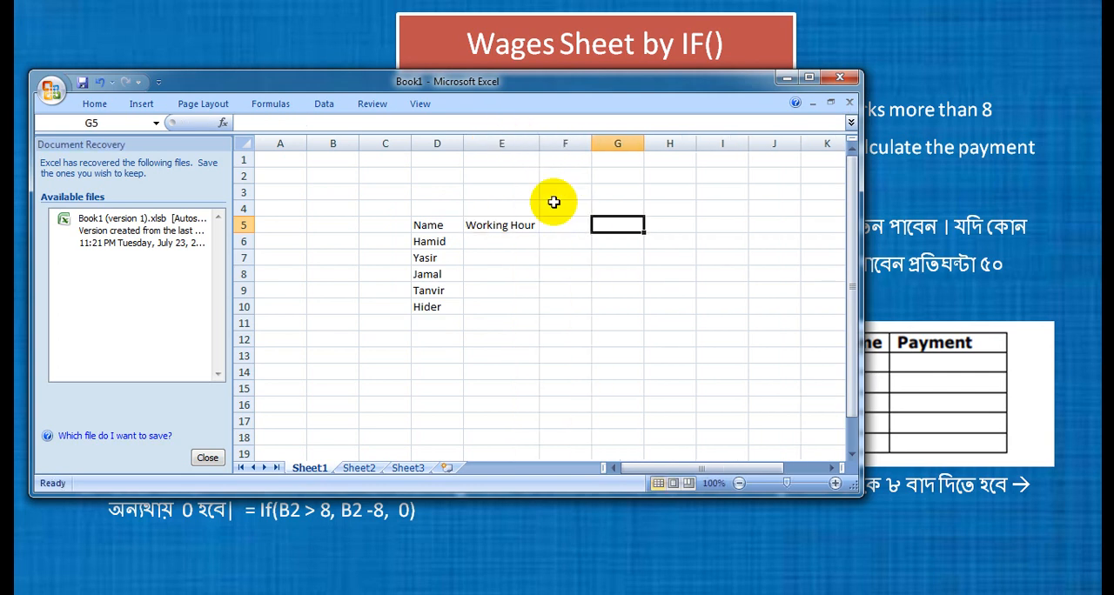
pyautogui.click(570, 224)
pyautogui.write('Payment')
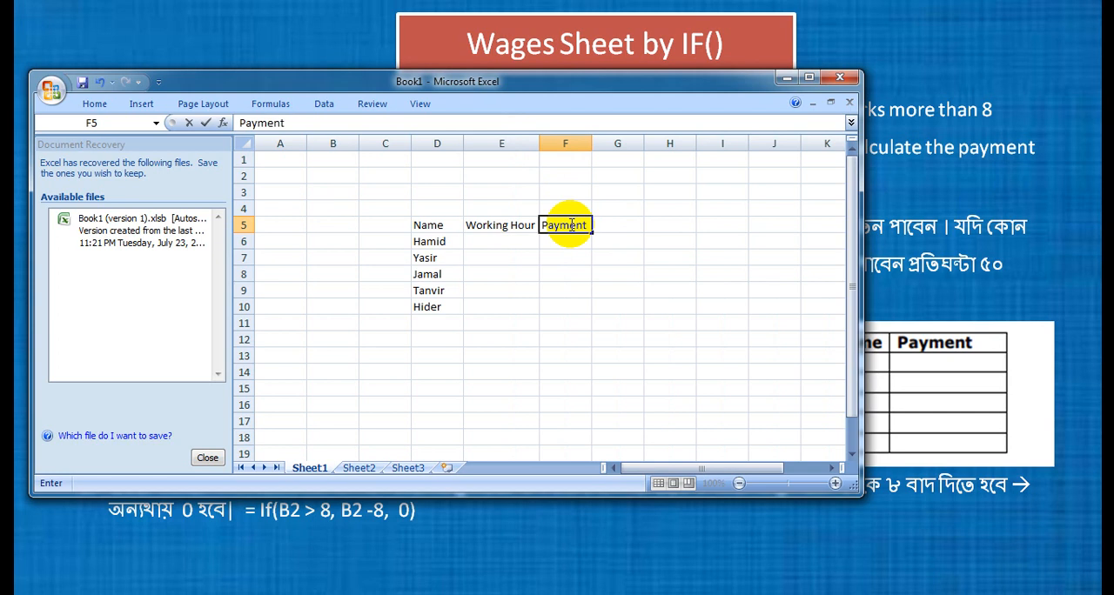
# Enlarge and bold the headings in D5:F5, and widen column E to fit its enlarged heading.
pyautogui.click(431, 225)
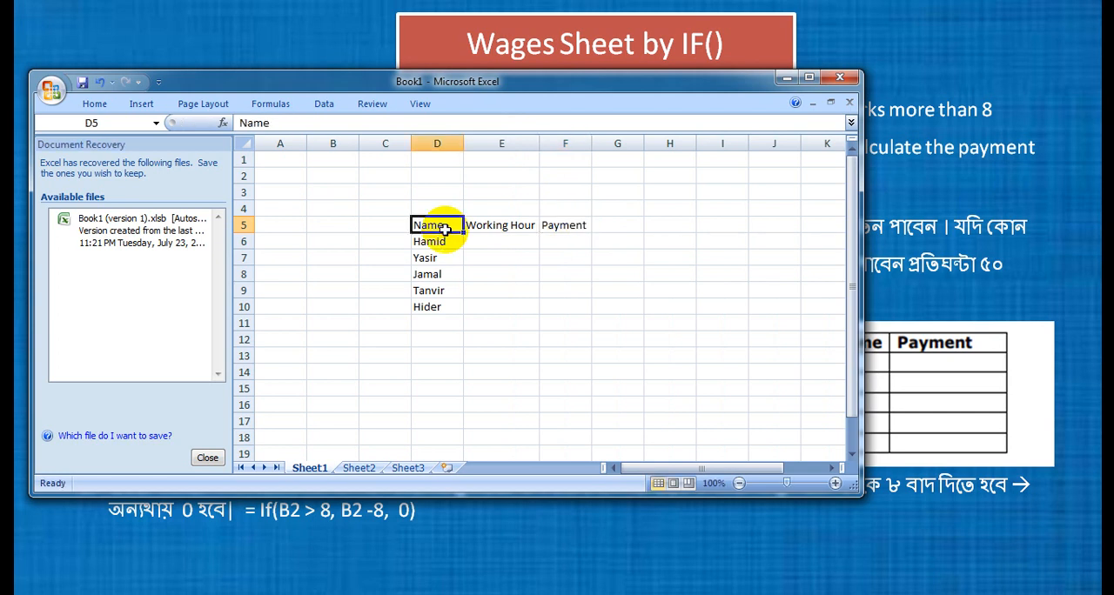
pyautogui.hotkey('shift', 'Right')
pyautogui.hotkey('shift', 'Right')
pyautogui.hotkey('shift', 'Right')
pyautogui.hotkey('shift', 'Left')
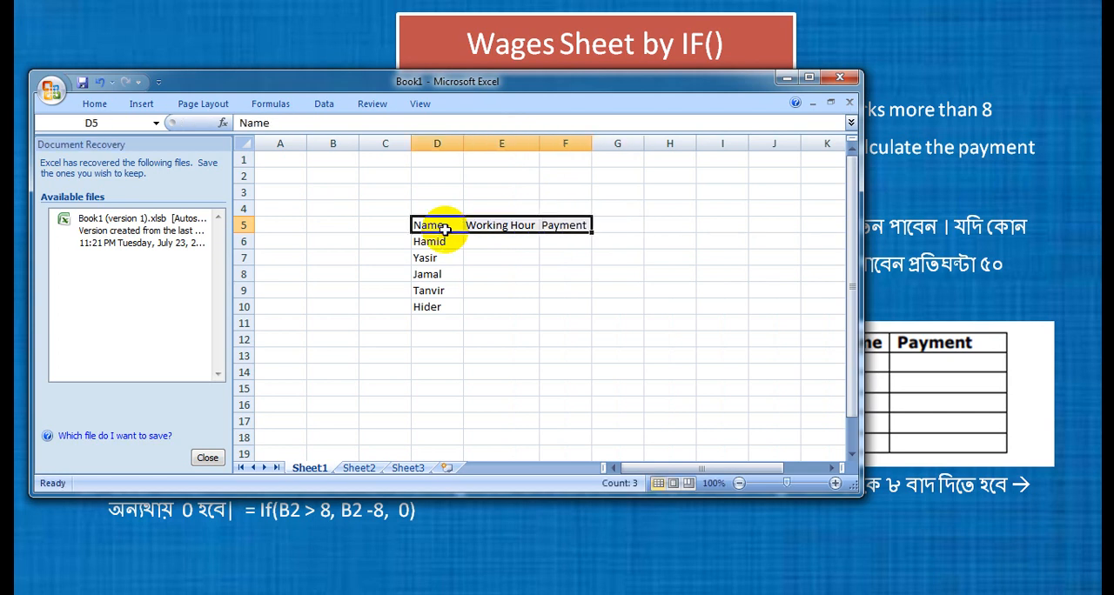
pyautogui.click(92, 103)
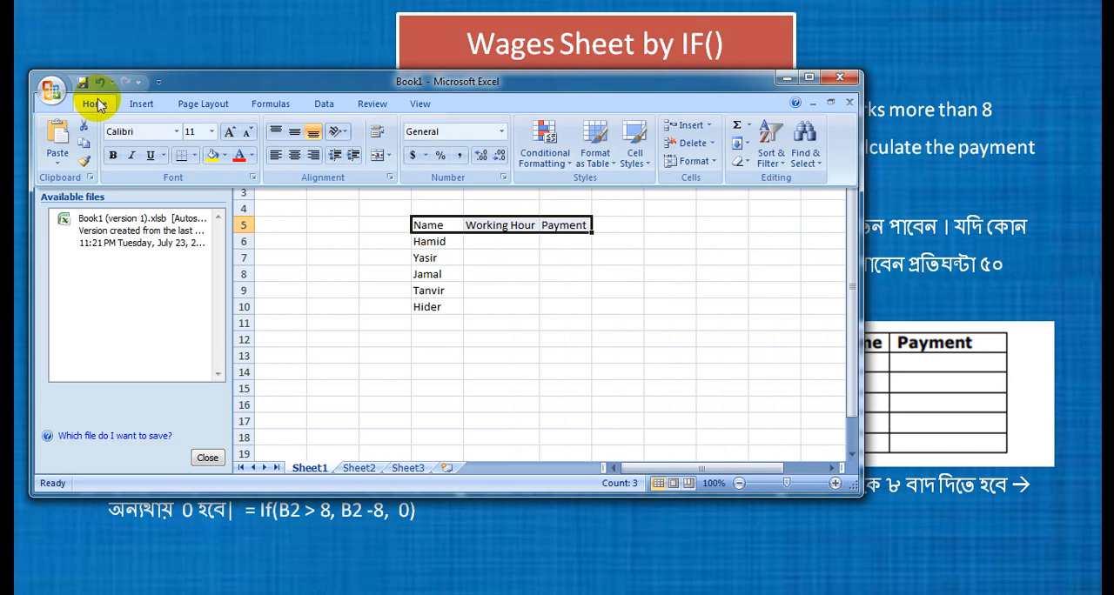
pyautogui.click(213, 131)
pyautogui.click(201, 226)
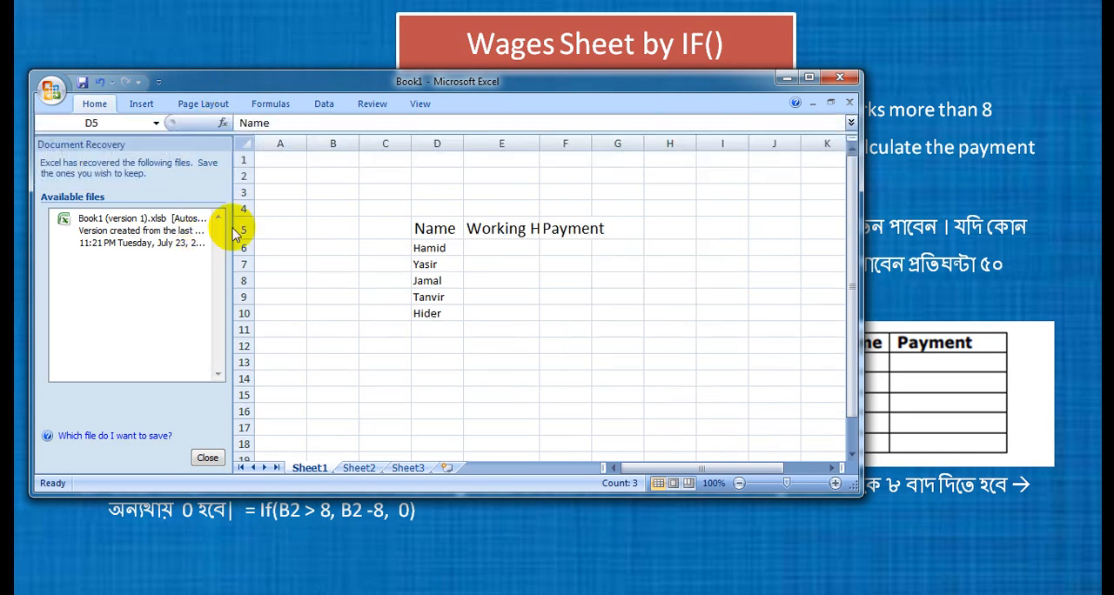
pyautogui.hotkey('ctrl', 'b')
pyautogui.click(446, 230)
pyautogui.click(505, 247)
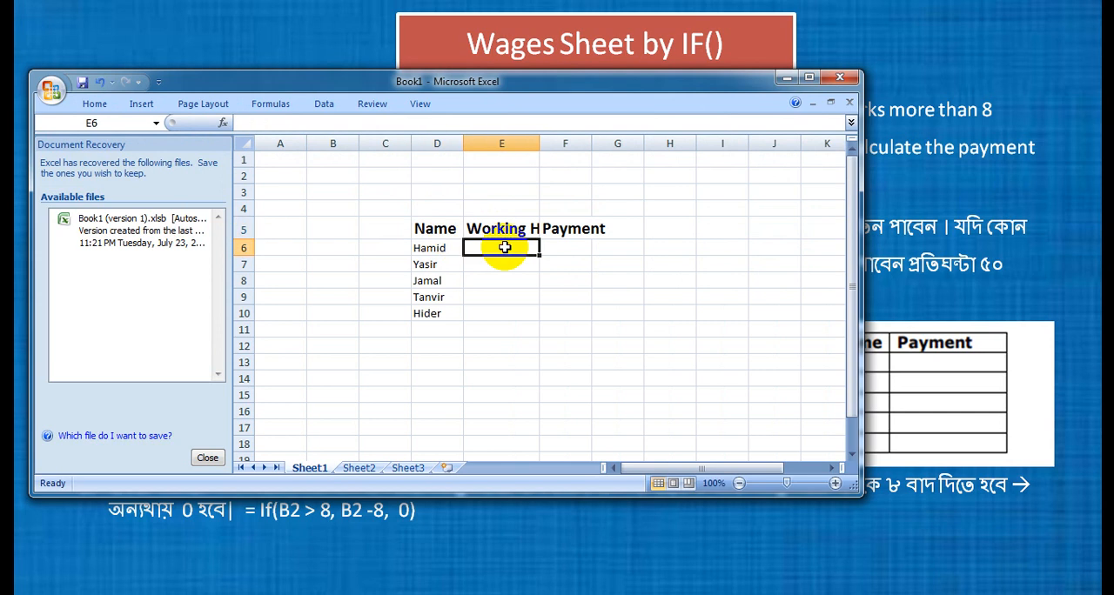
pyautogui.doubleClick(539, 144)
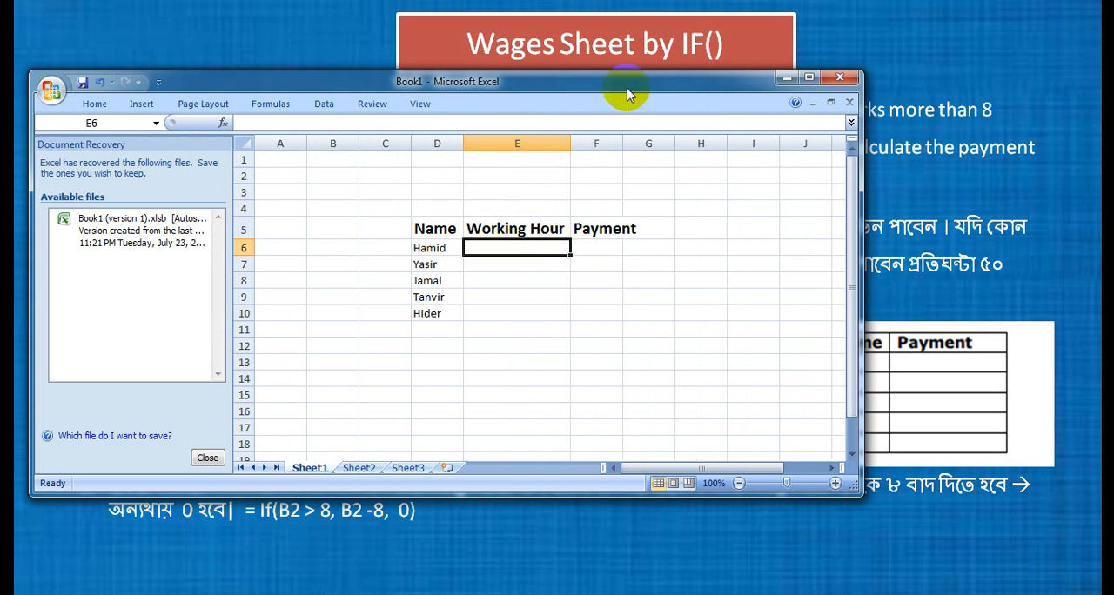
# Enter the working hours 8, 11, 7, 6 and 15 for the five workers in E6:E10.
pyautogui.moveTo(863, 219); pyautogui.dragTo(739, 219)
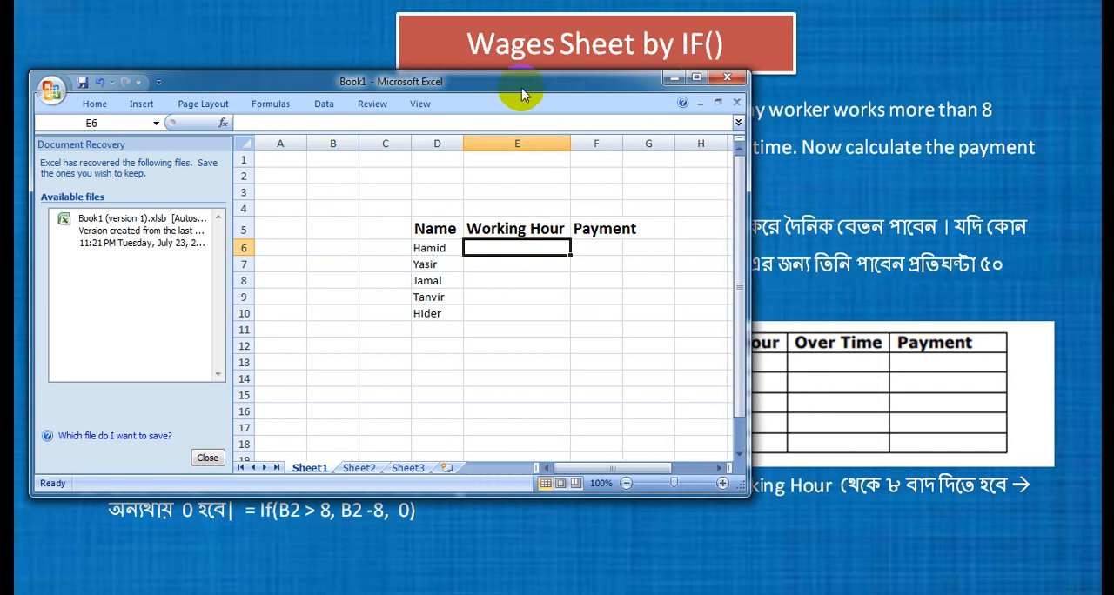
pyautogui.moveTo(519, 82); pyautogui.dragTo(259, 140)
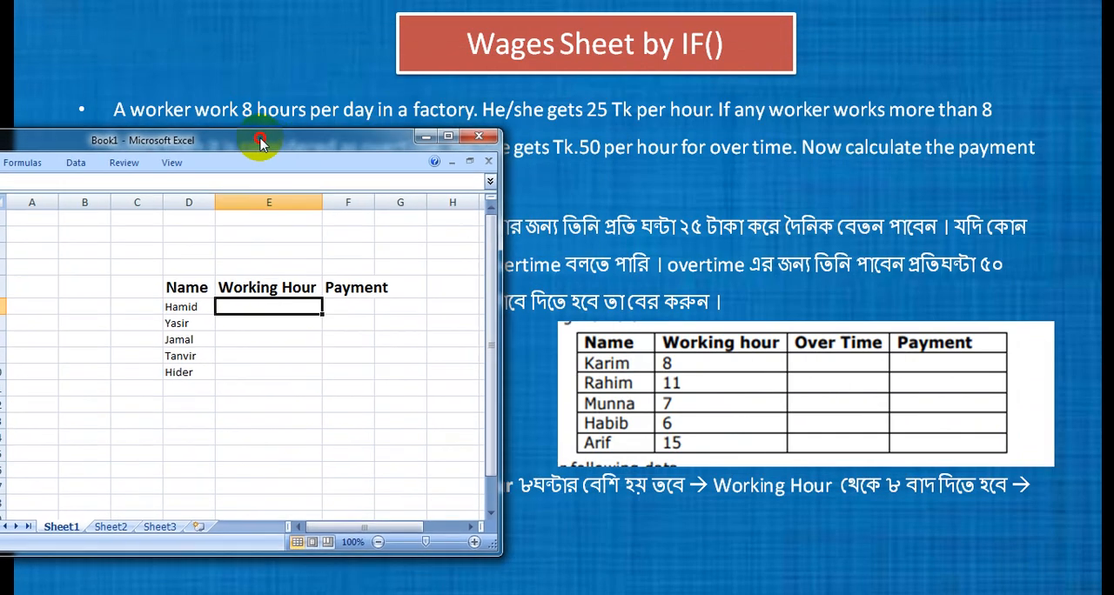
pyautogui.write('8')
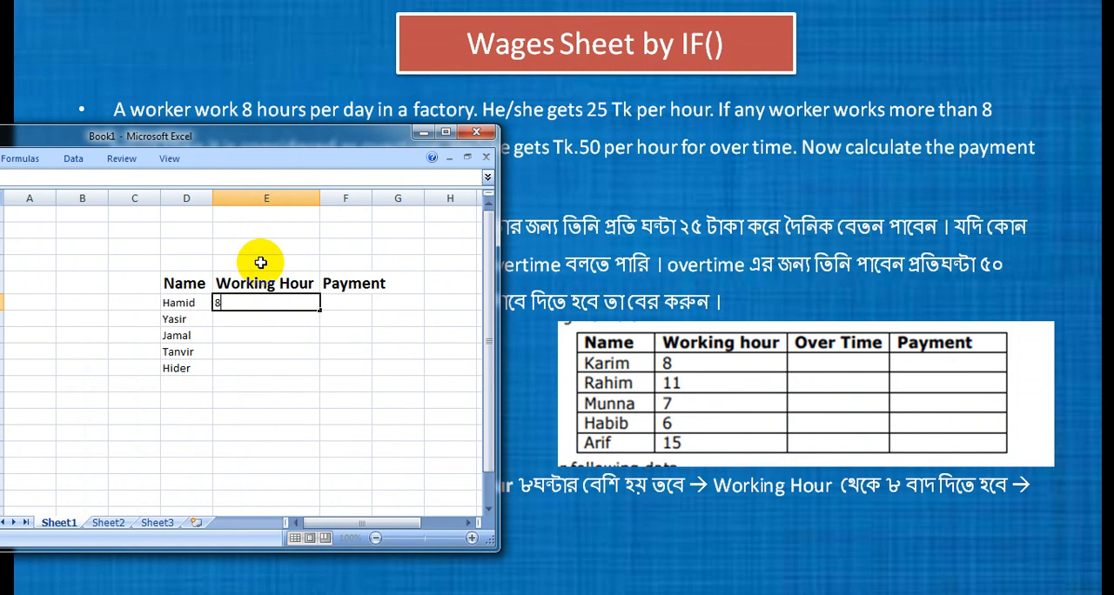
pyautogui.press('Return')
pyautogui.write('11')
pyautogui.press('Return')
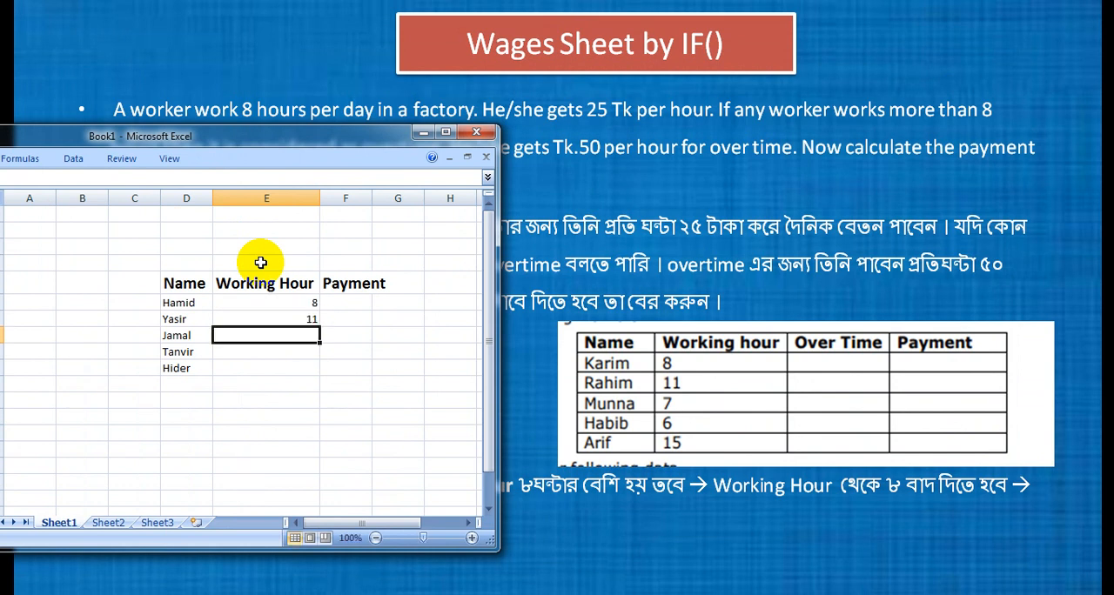
pyautogui.write('7')
pyautogui.press('Return')
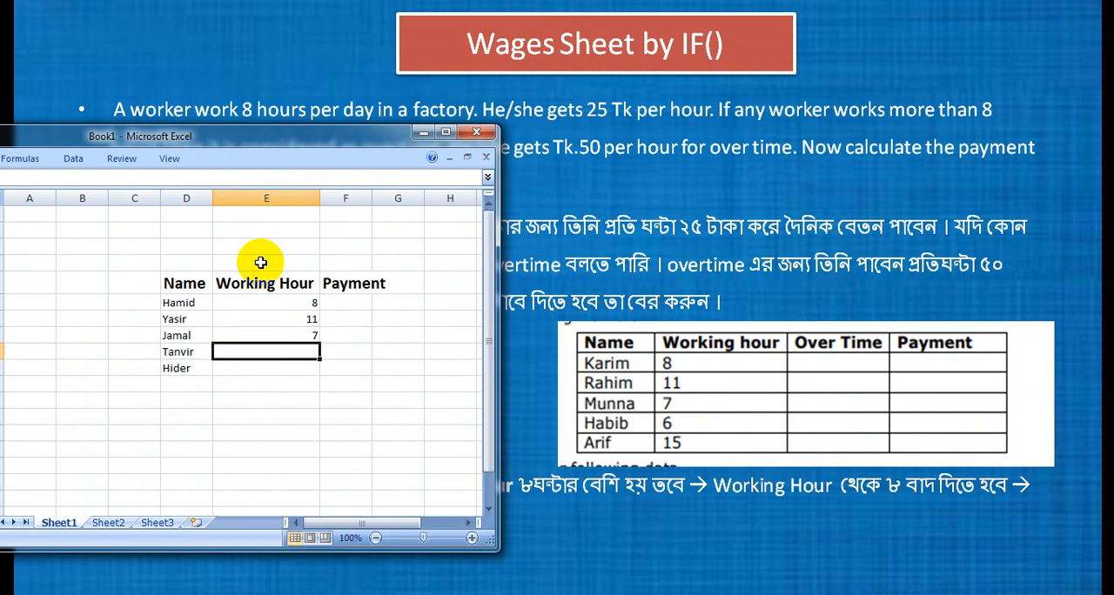
pyautogui.write('6')
pyautogui.press('Return')
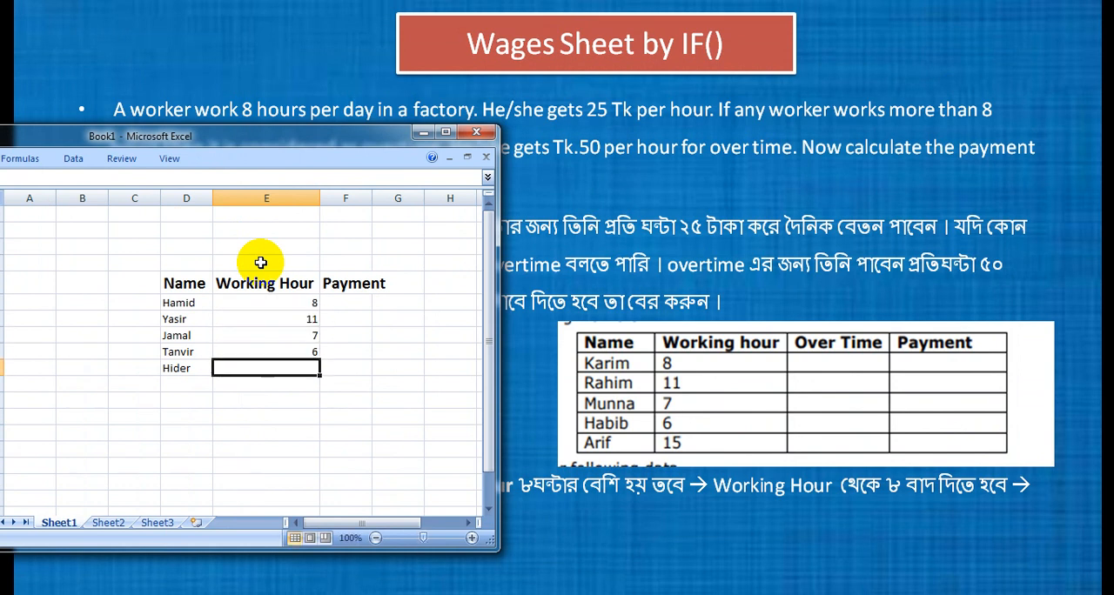
pyautogui.write('15')
pyautogui.press('Return')
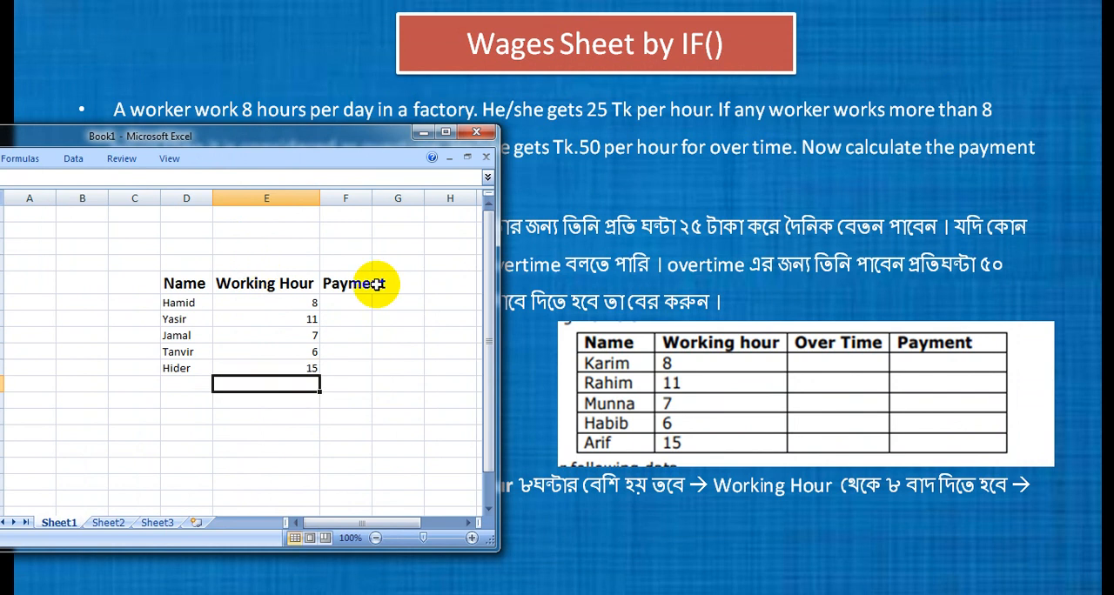
# Fit the width of column F to the Payment heading and select F6.
pyautogui.doubleClick(376, 209)
pyautogui.doubleClick(373, 198)
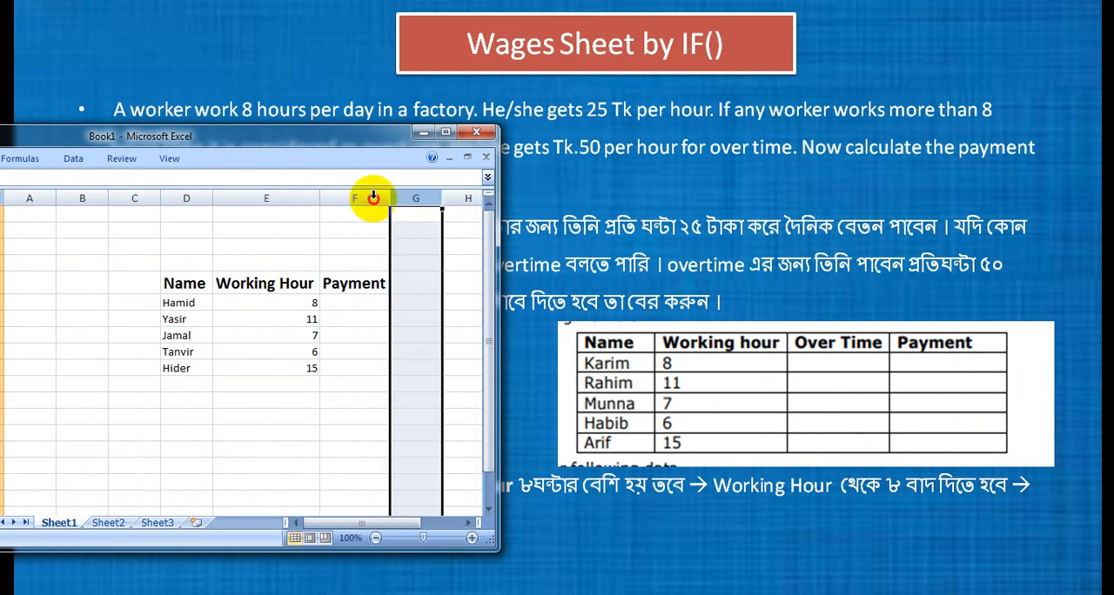
pyautogui.click(348, 304)
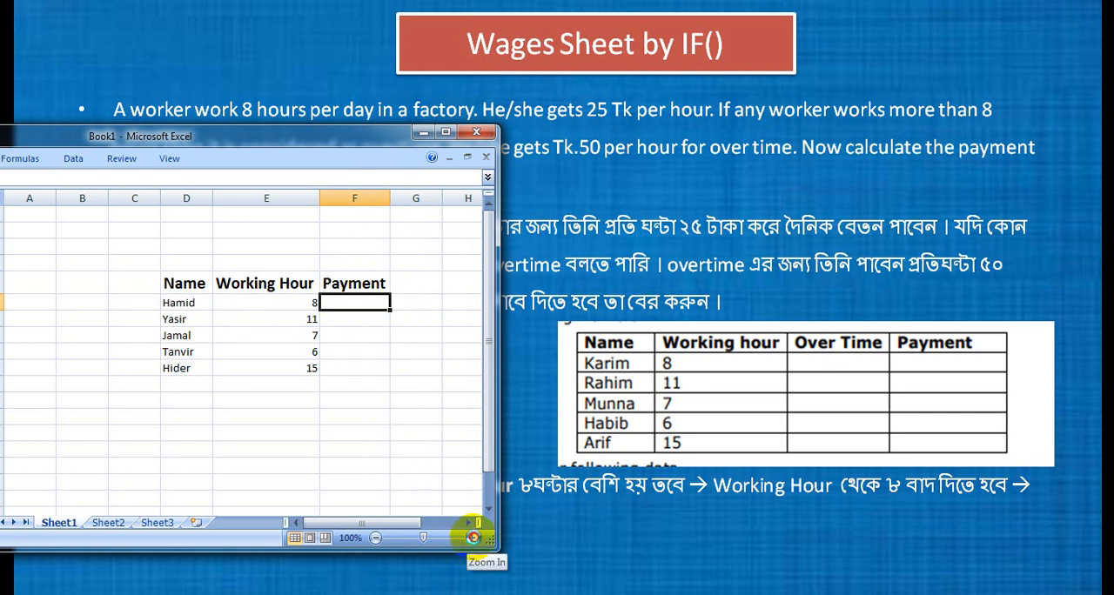
# Move the Payment heading from F5 to G5 to free a column beside Working Hour.
pyautogui.doubleClick(471, 538)
pyautogui.click(472, 538)
pyautogui.click(472, 538)
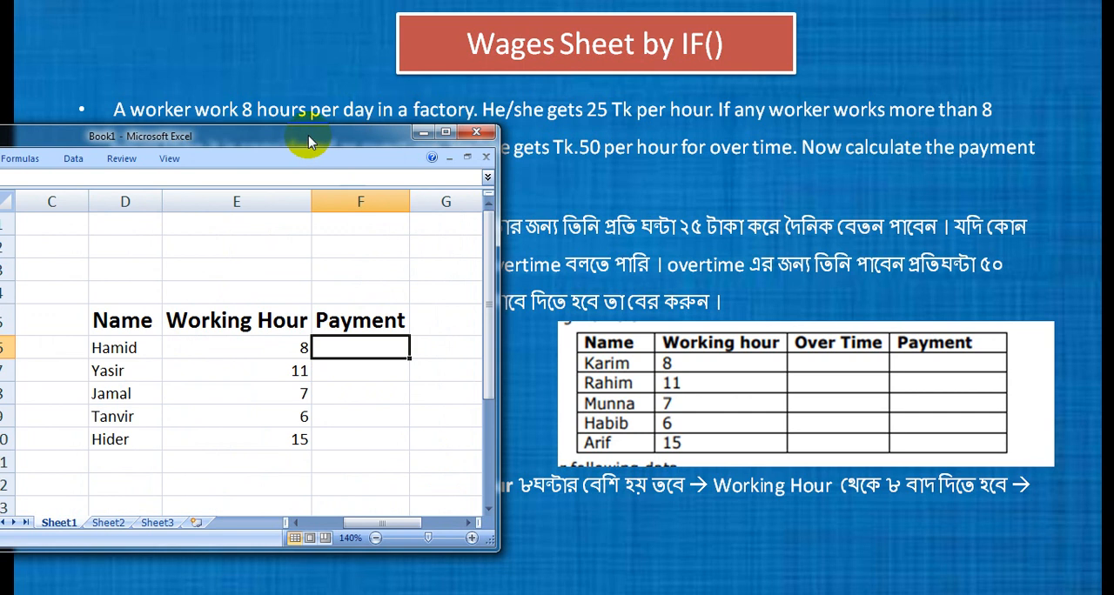
pyautogui.moveTo(307, 124); pyautogui.dragTo(343, 11)
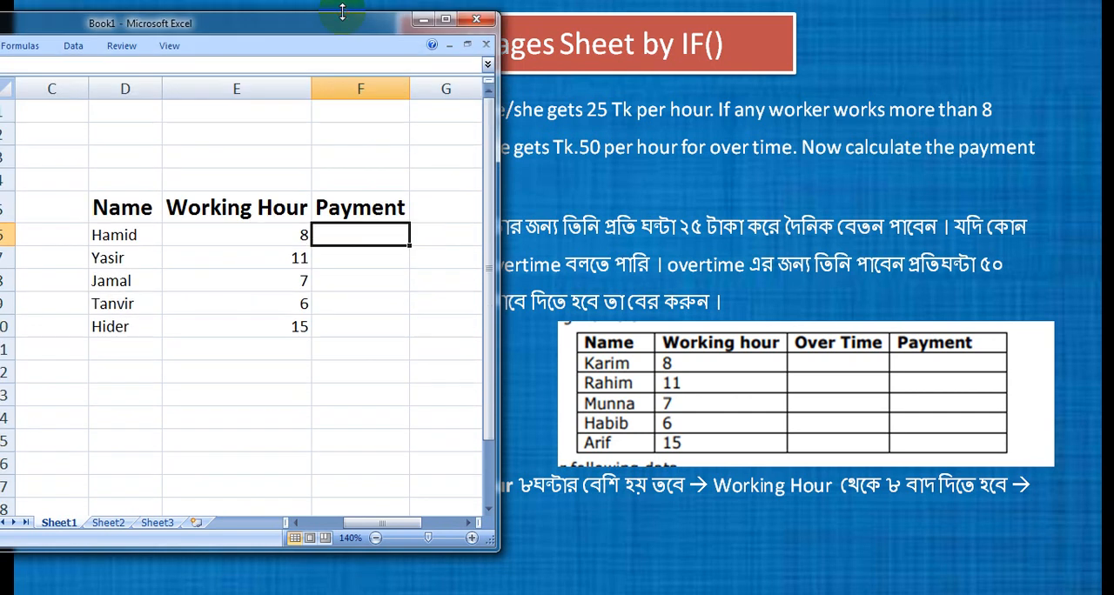
pyautogui.click(366, 202)
pyautogui.hotkey('ctrl', 'c')
pyautogui.click(431, 207)
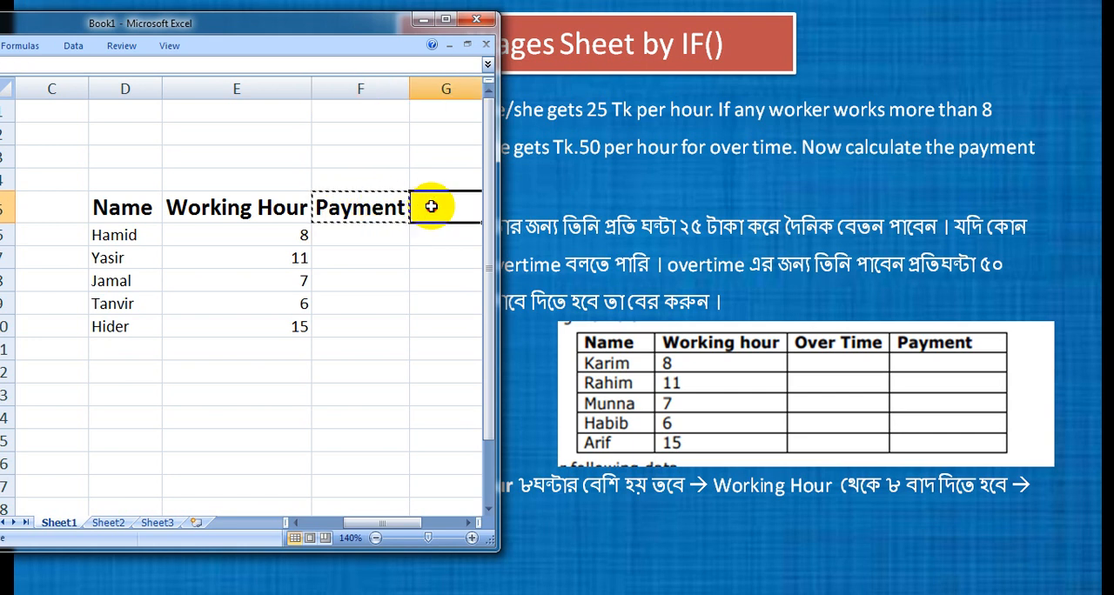
pyautogui.hotkey('ctrl', 'v')
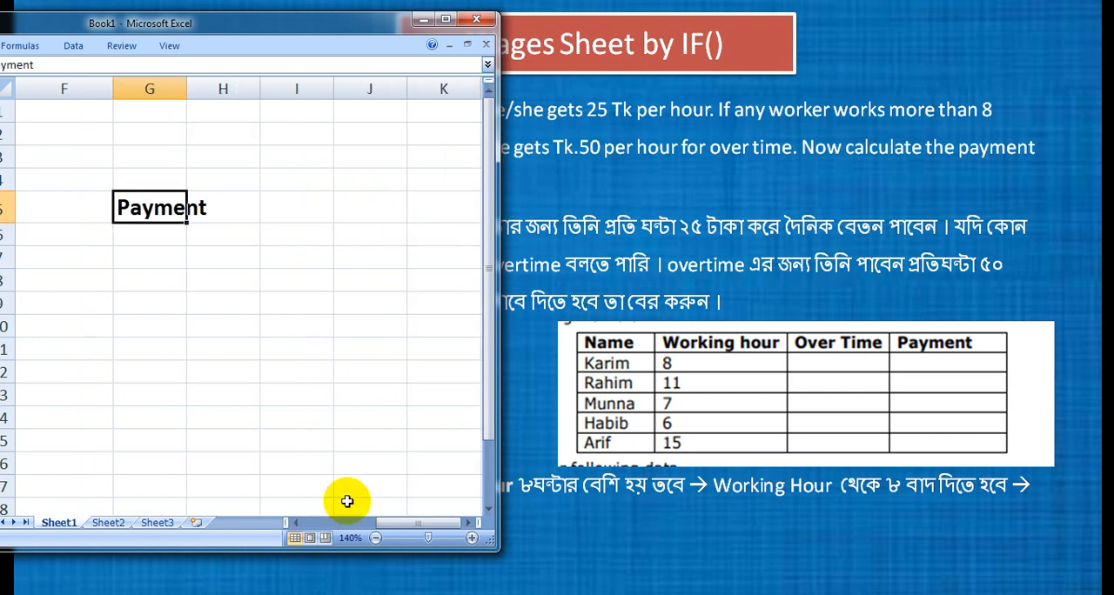
# Enter the heading "Working Hour" in the emptied cell F5.
pyautogui.click(336, 523)
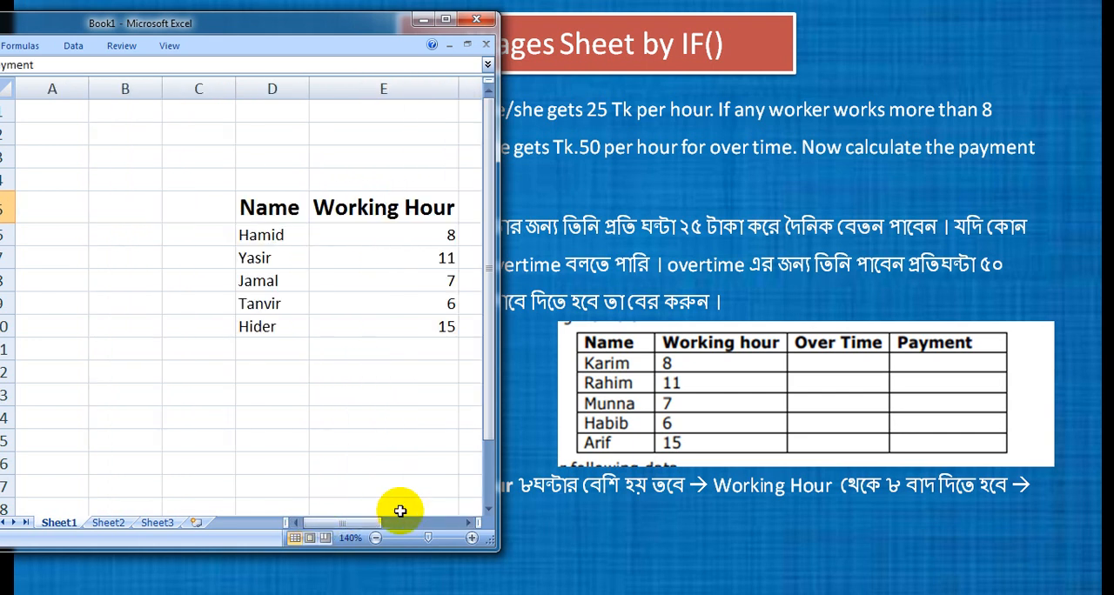
pyautogui.click(467, 522)
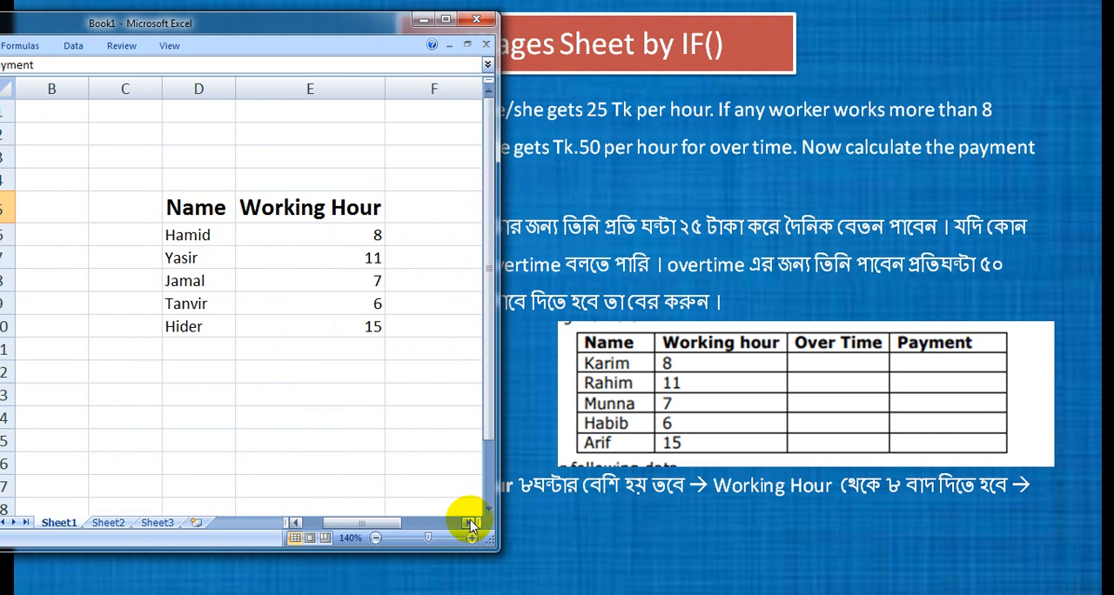
pyautogui.click(424, 212)
pyautogui.write('Wo')
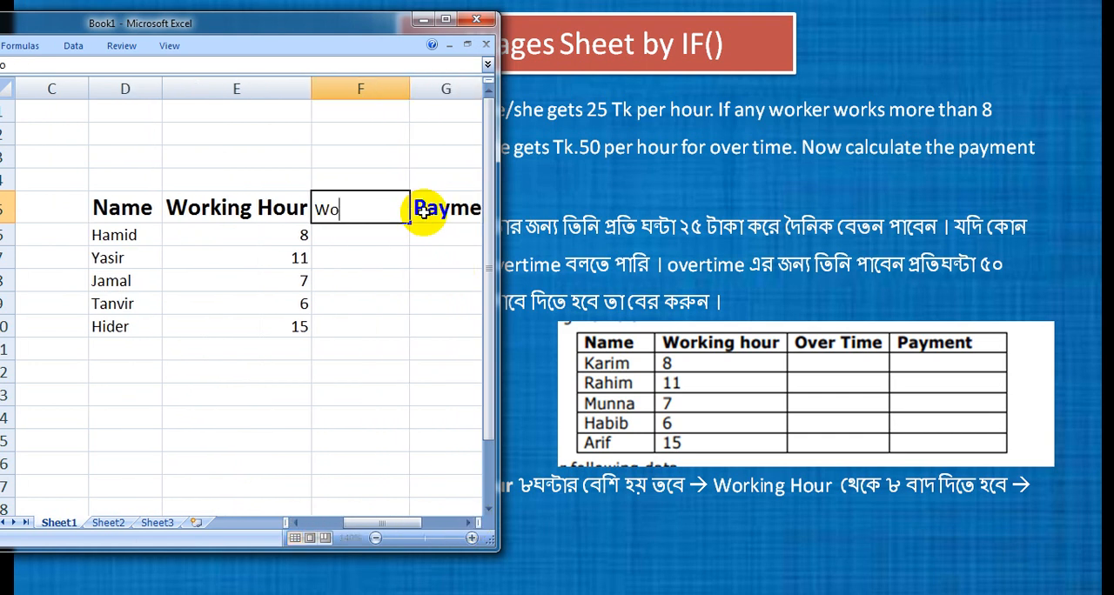
pyautogui.write('rking Hour')
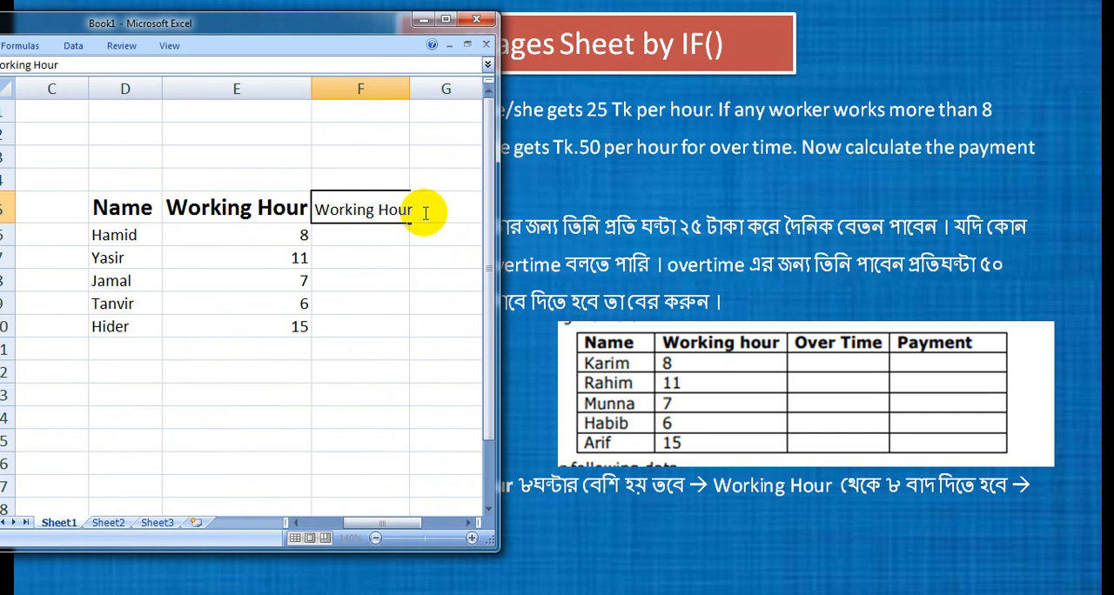
pyautogui.press('Return')
# Maximize the workbook window and format the F5 heading in the same larger, bold font as the other headings.
pyautogui.click(356, 213)
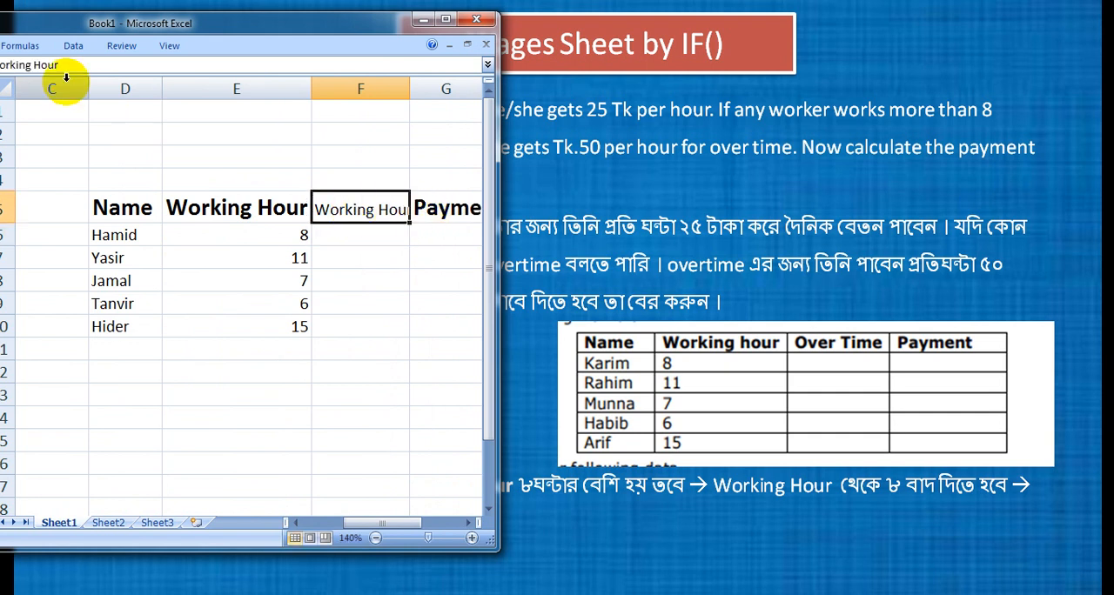
pyautogui.doubleClick(121, 22)
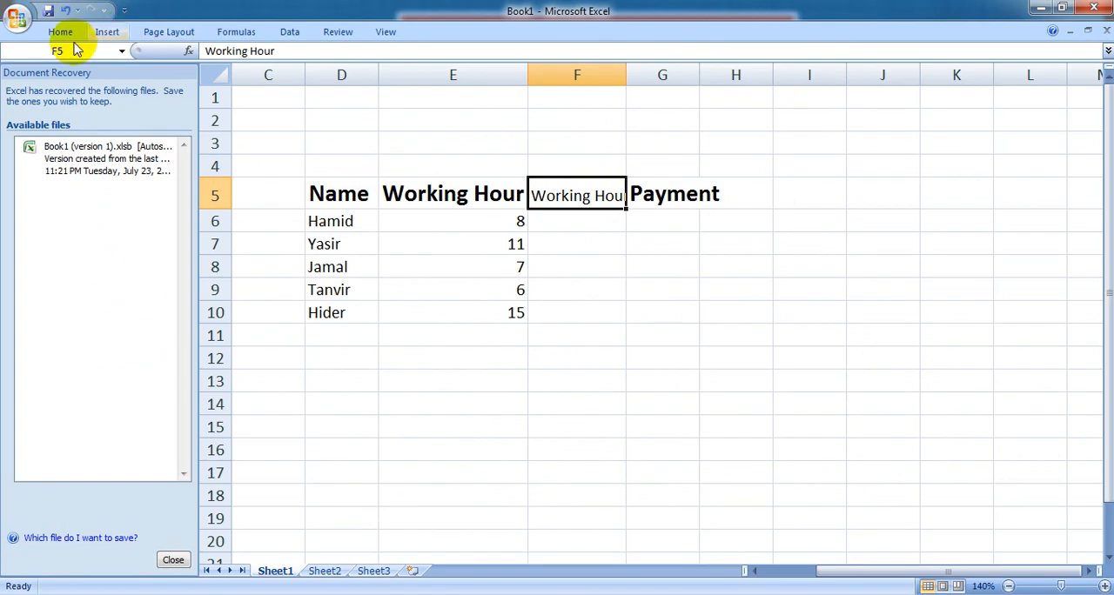
pyautogui.click(57, 33)
pyautogui.click(240, 59)
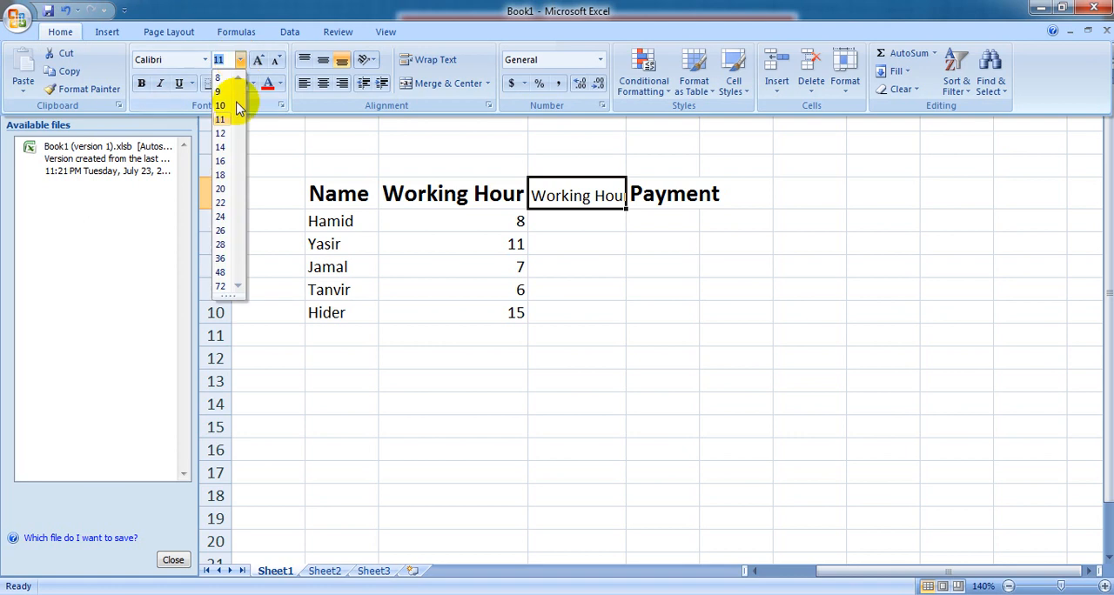
pyautogui.click(222, 146)
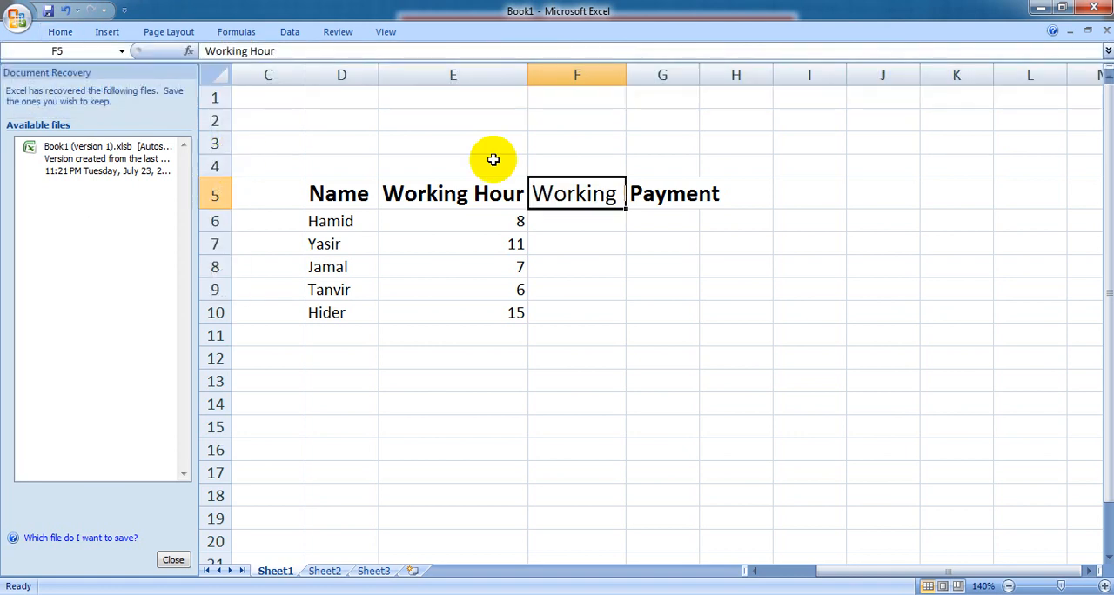
pyautogui.hotkey('ctrl', 'b')
# Dismiss the Document Recovery list and widen column F to fit its heading.
pyautogui.click(173, 561)
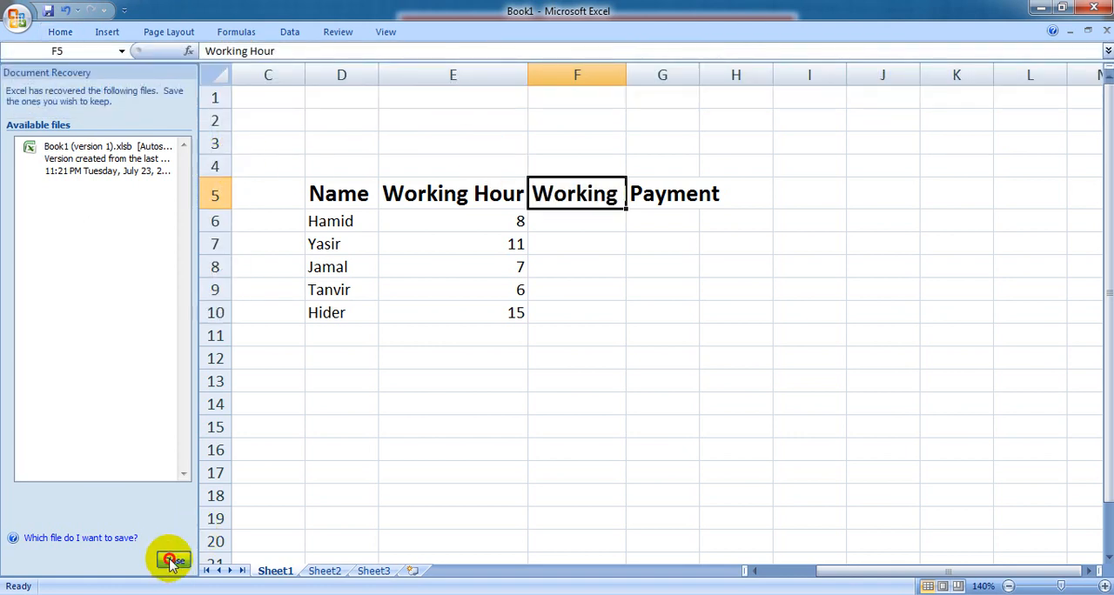
pyautogui.click(385, 246)
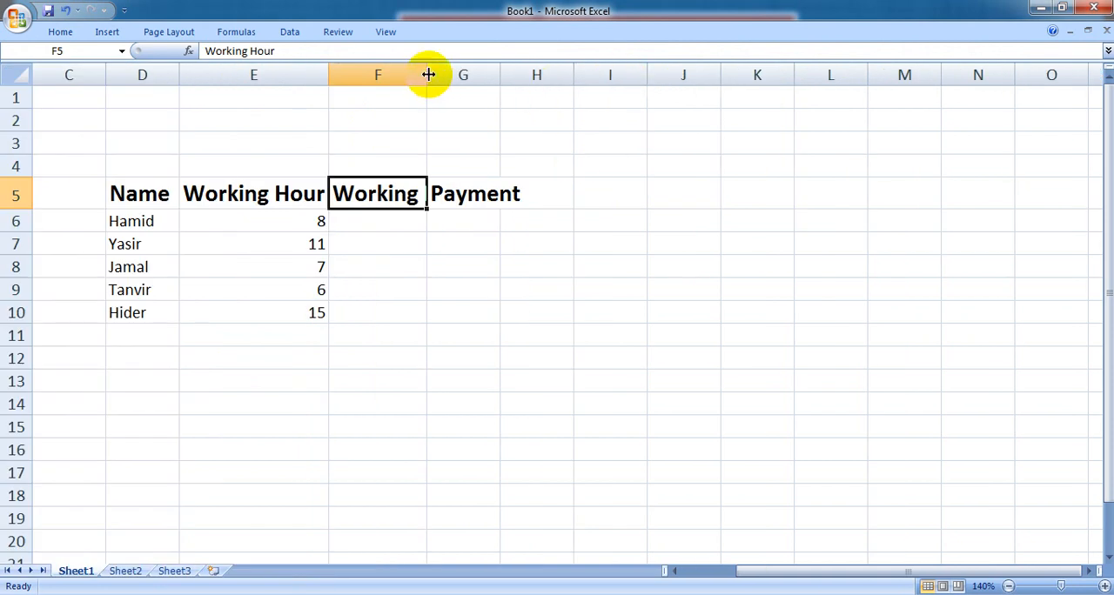
pyautogui.doubleClick(428, 75)
# Replace the heading in F5 with "OverTime".
pyautogui.write('Ov')
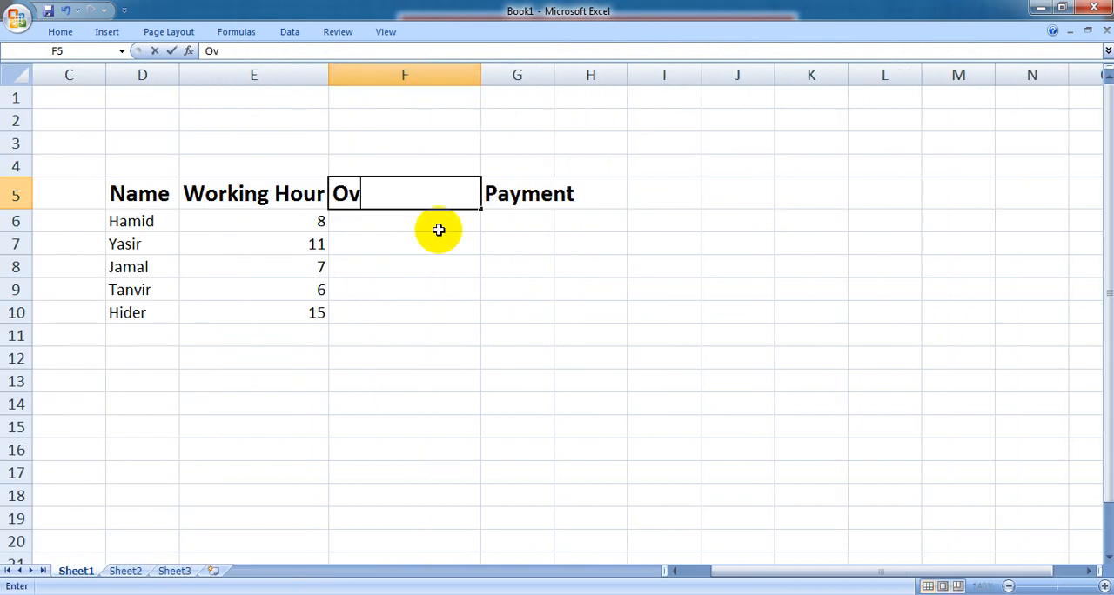
pyautogui.write('erTime')
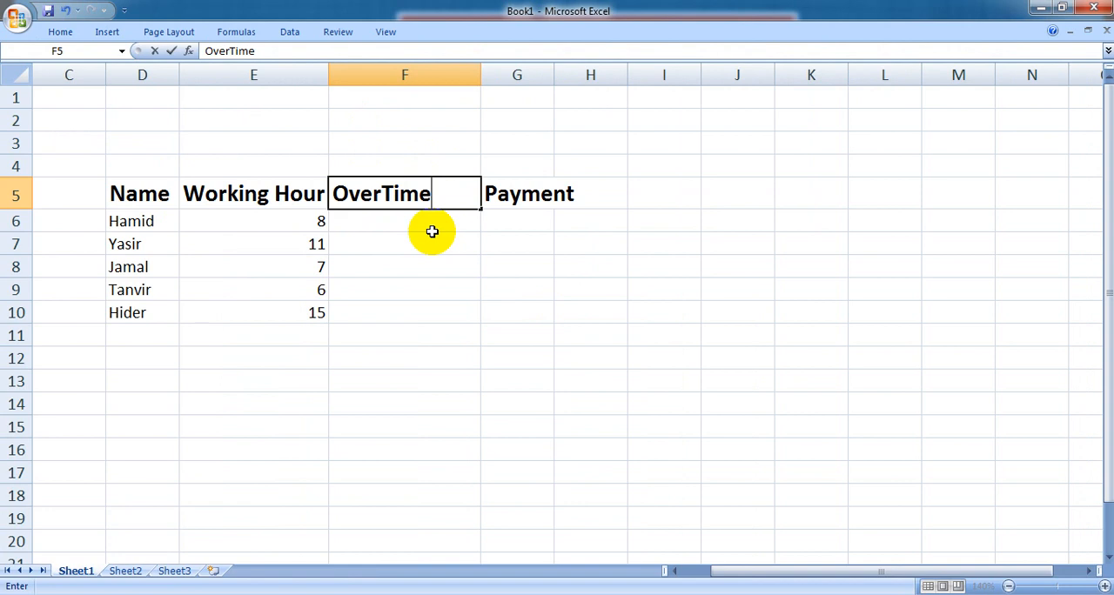
pyautogui.press('Return')
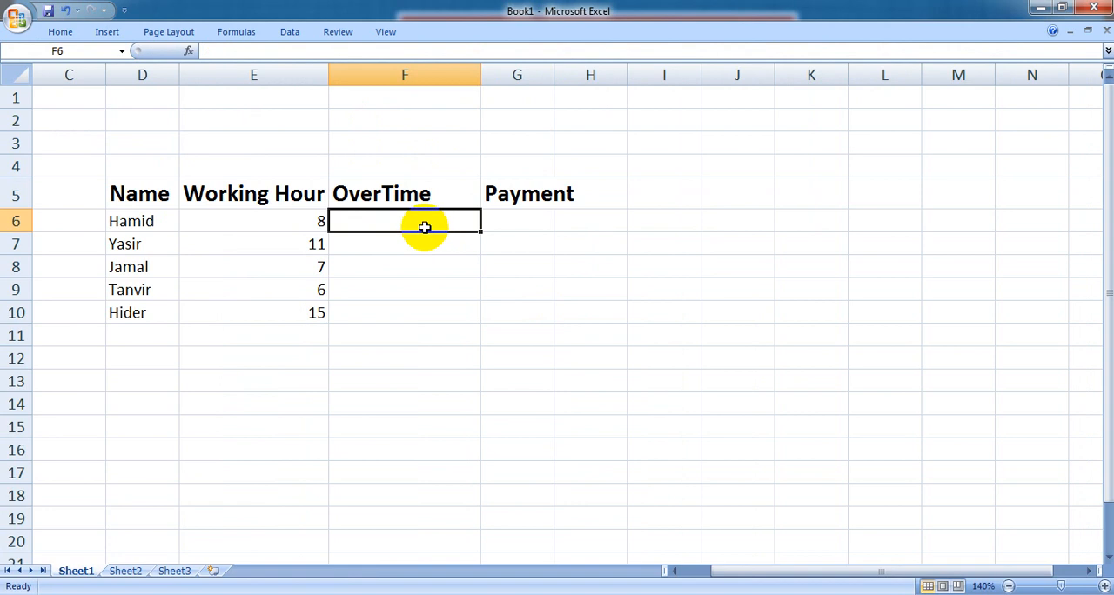
pyautogui.write('=')
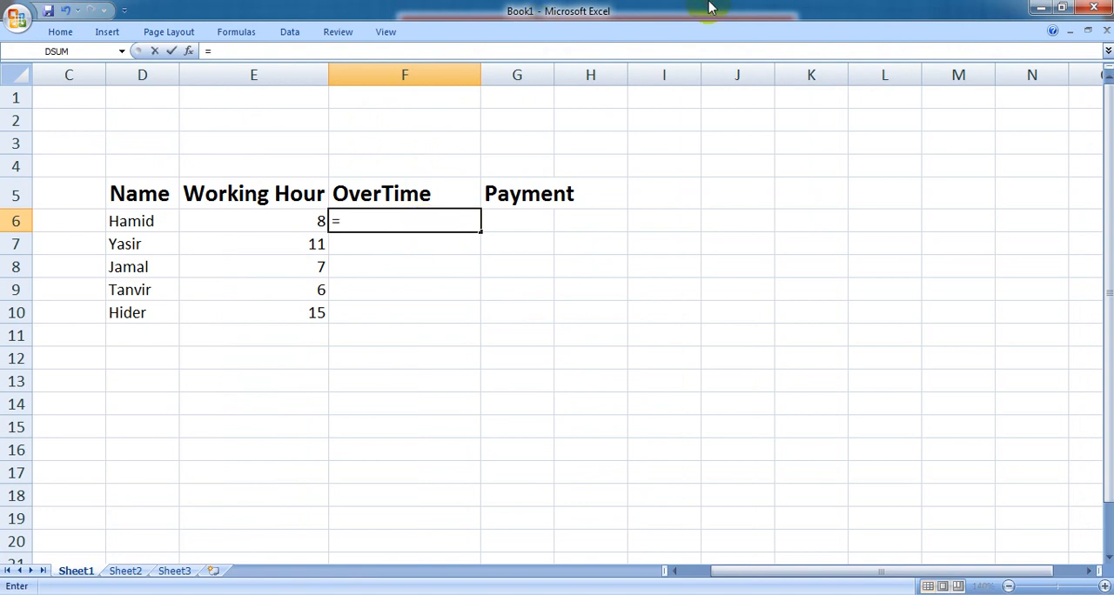
pyautogui.doubleClick(707, 8)
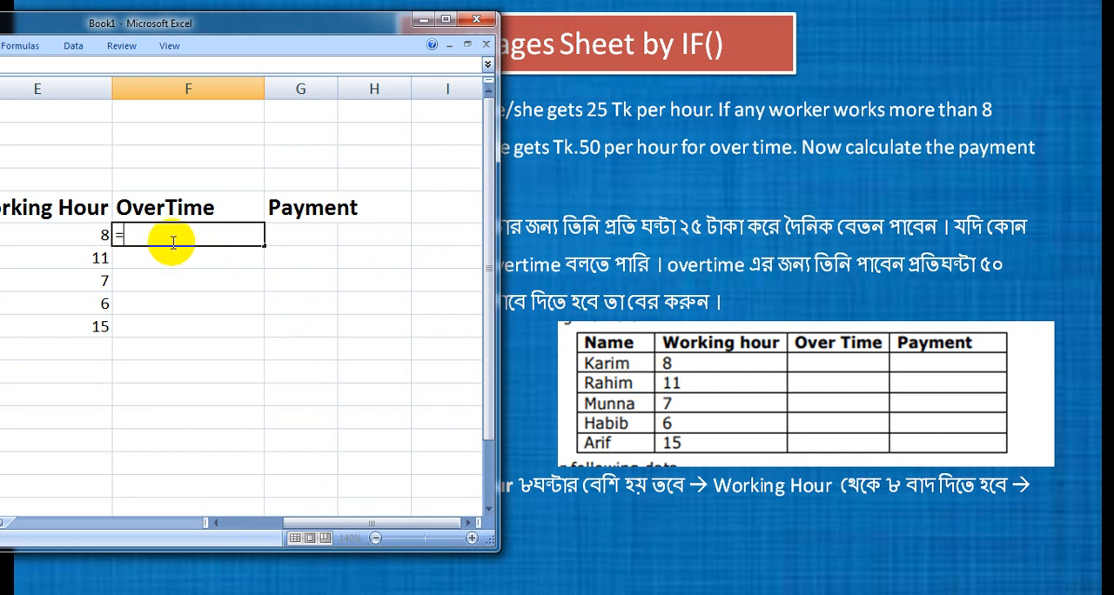
pyautogui.press('BackSpace')
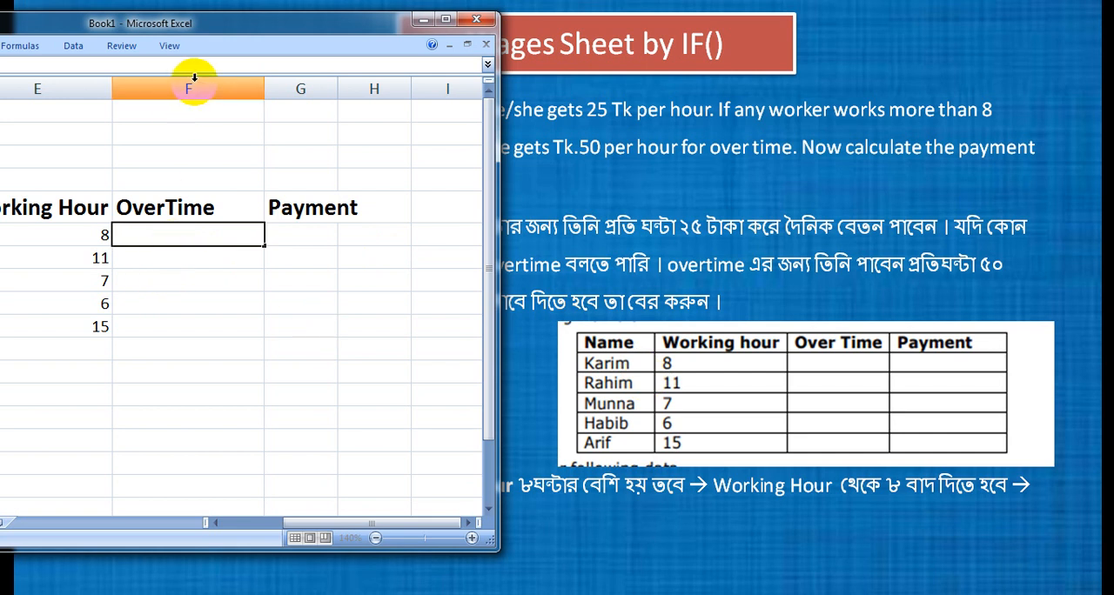
pyautogui.click(444, 19)
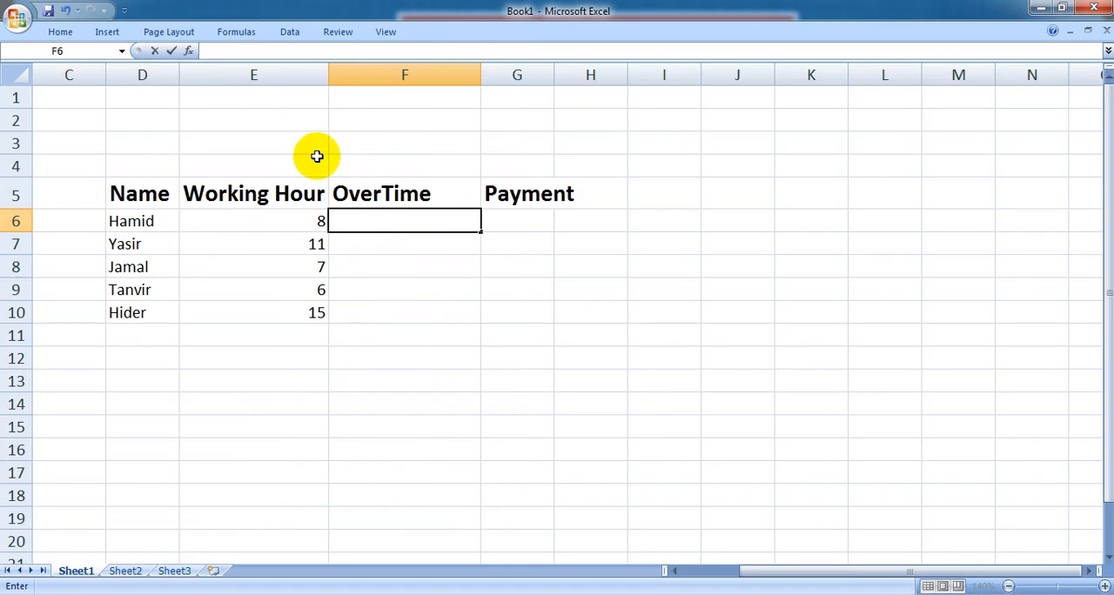
pyautogui.click(277, 232)
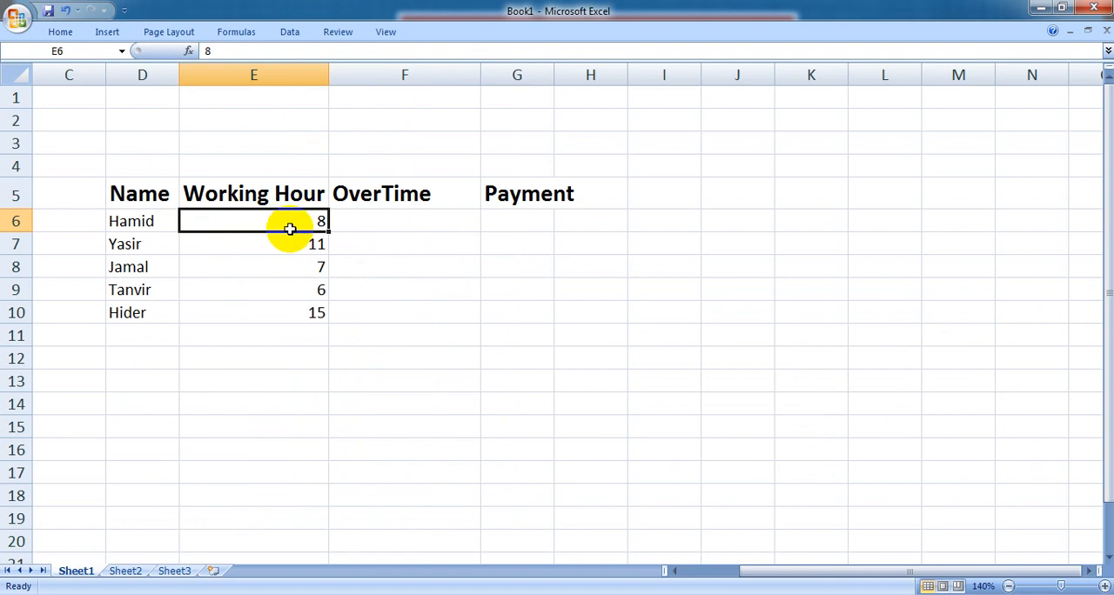
# Enter the formula =E6-8 in F6 to calculate the first worker's overtime.
pyautogui.click(368, 220)
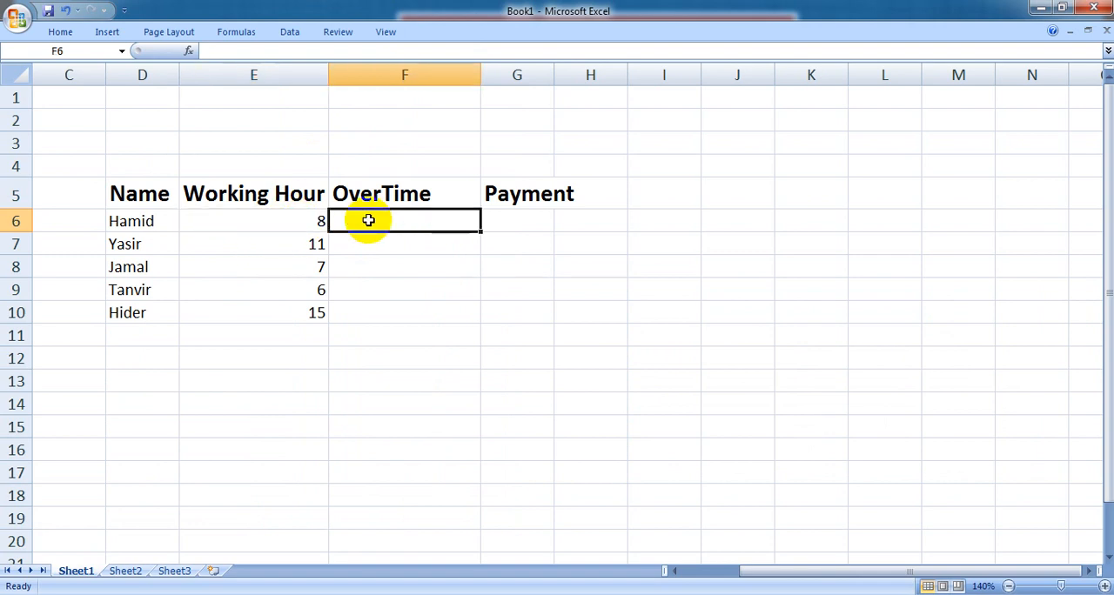
pyautogui.write('=')
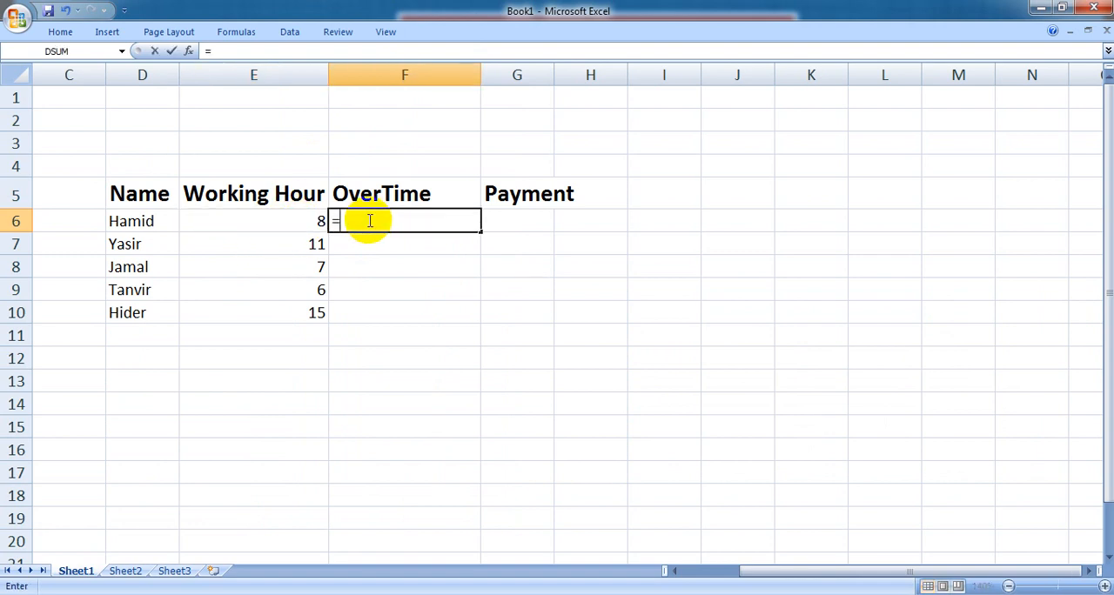
pyautogui.click(303, 218)
pyautogui.write('-')
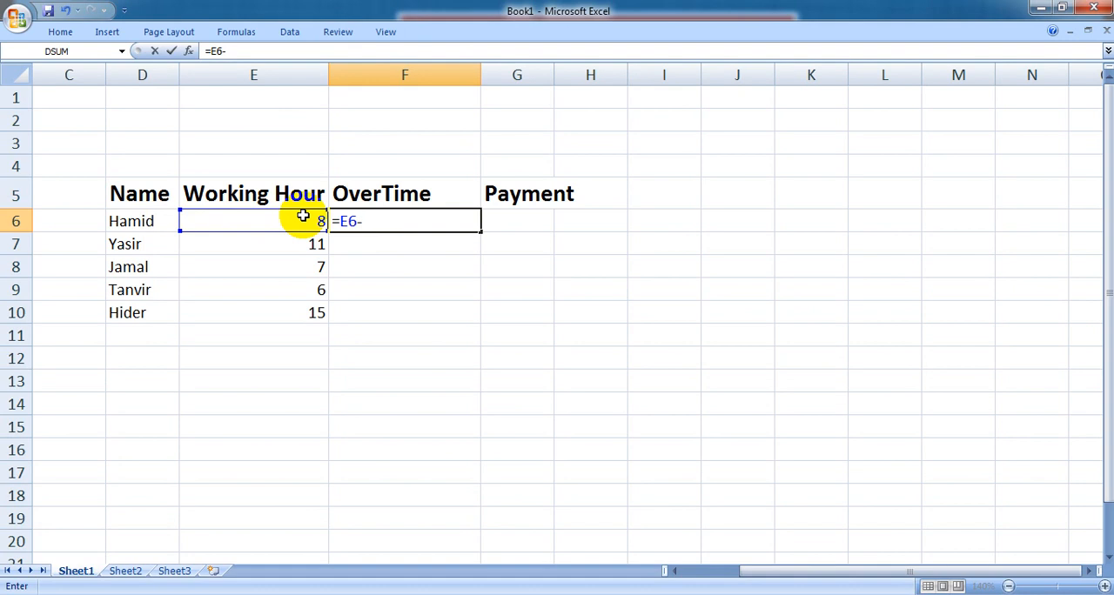
pyautogui.write('8')
pyautogui.press('Return')
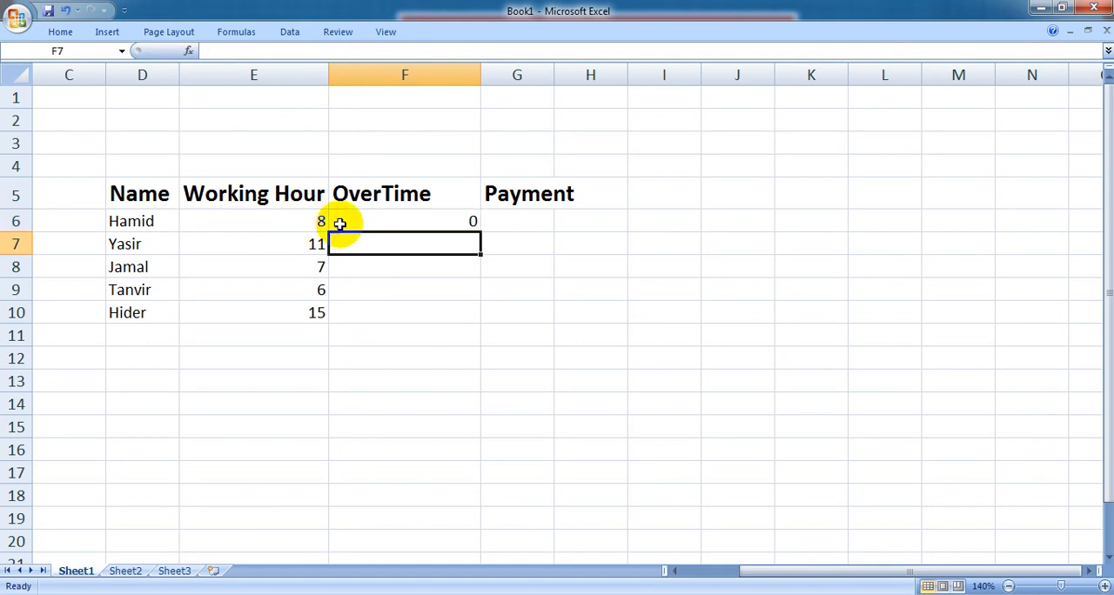
# Fill the subtraction formula from F6 down to F10 and check the copied overtime cells.
pyautogui.click(458, 216)
pyautogui.moveTo(478, 231); pyautogui.dragTo(478, 324)
pyautogui.click(470, 244)
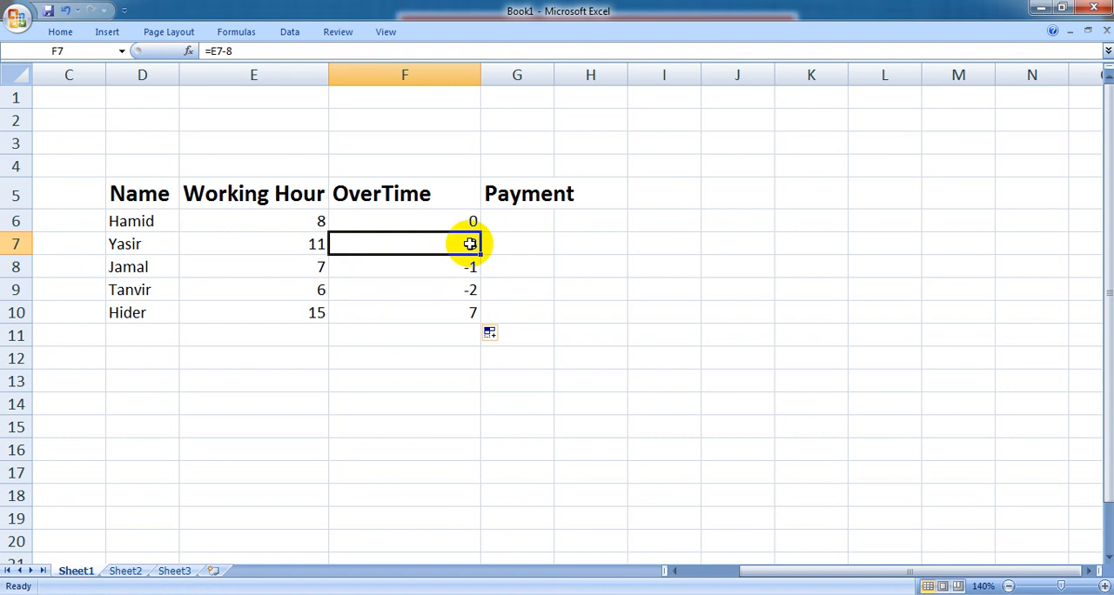
pyautogui.click(456, 313)
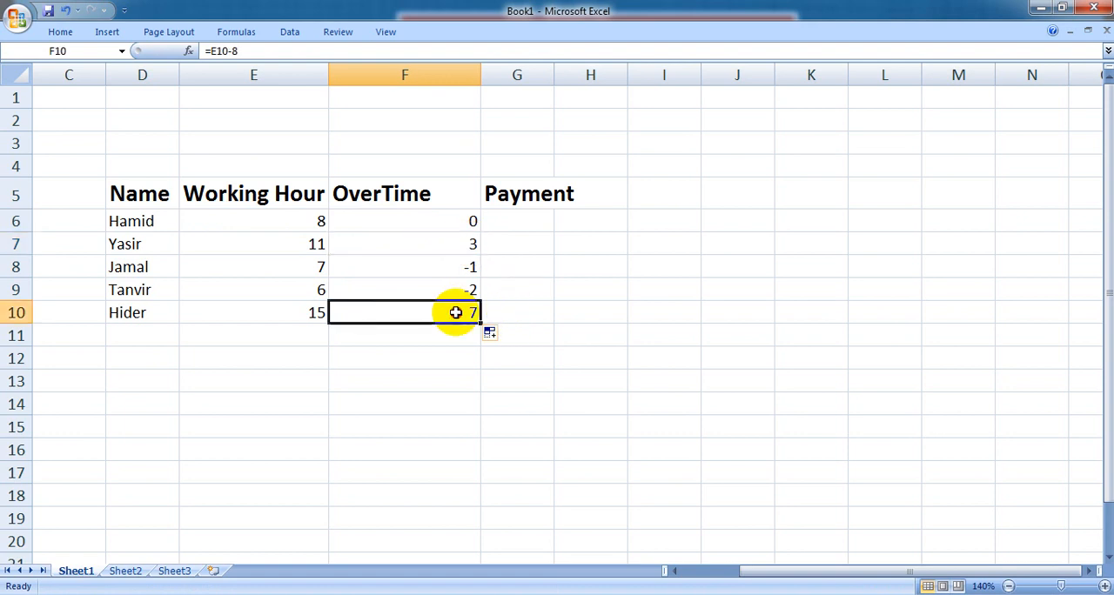
pyautogui.click(461, 271)
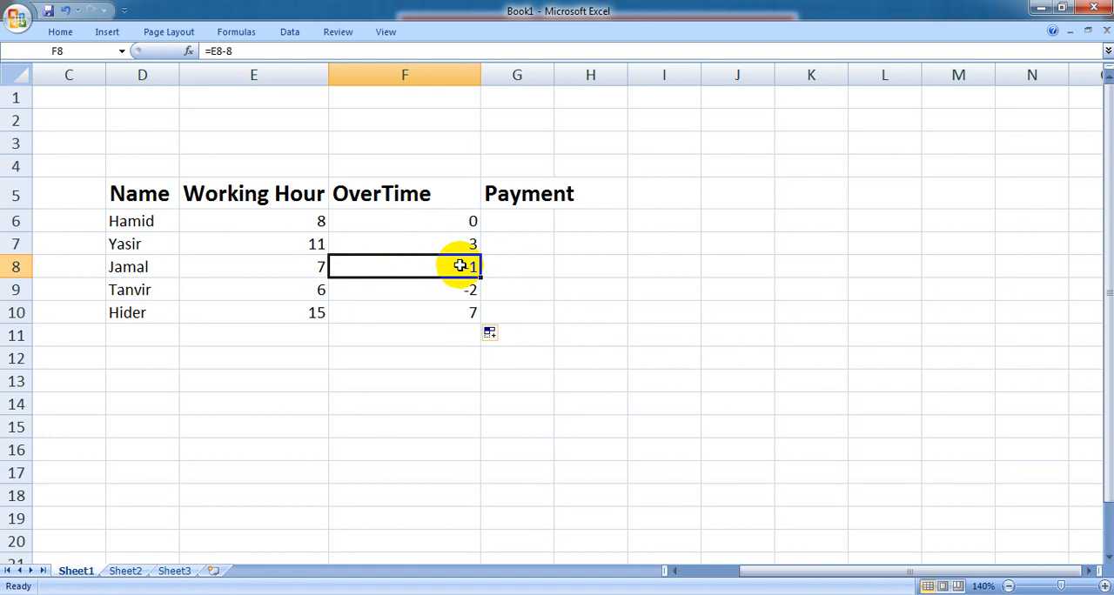
# Replace the formula in F6 with an IF function whose logical test is E6>8.
pyautogui.doubleClick(462, 222)
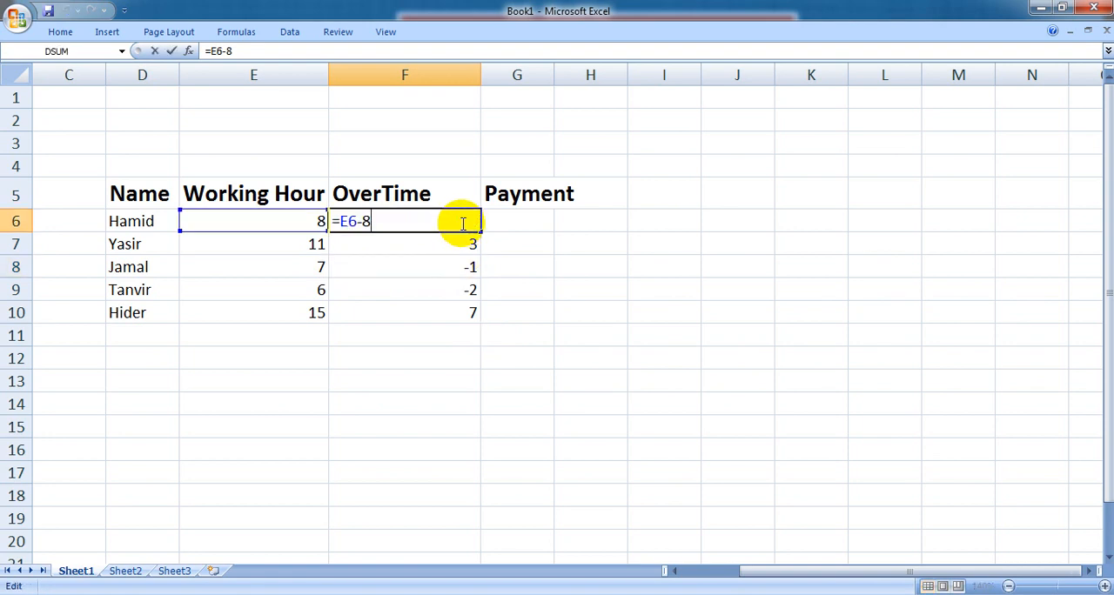
pyautogui.press('BackSpace')
pyautogui.press('BackSpace')
pyautogui.press('BackSpace')
pyautogui.press('BackSpace')
pyautogui.press('BackSpace')
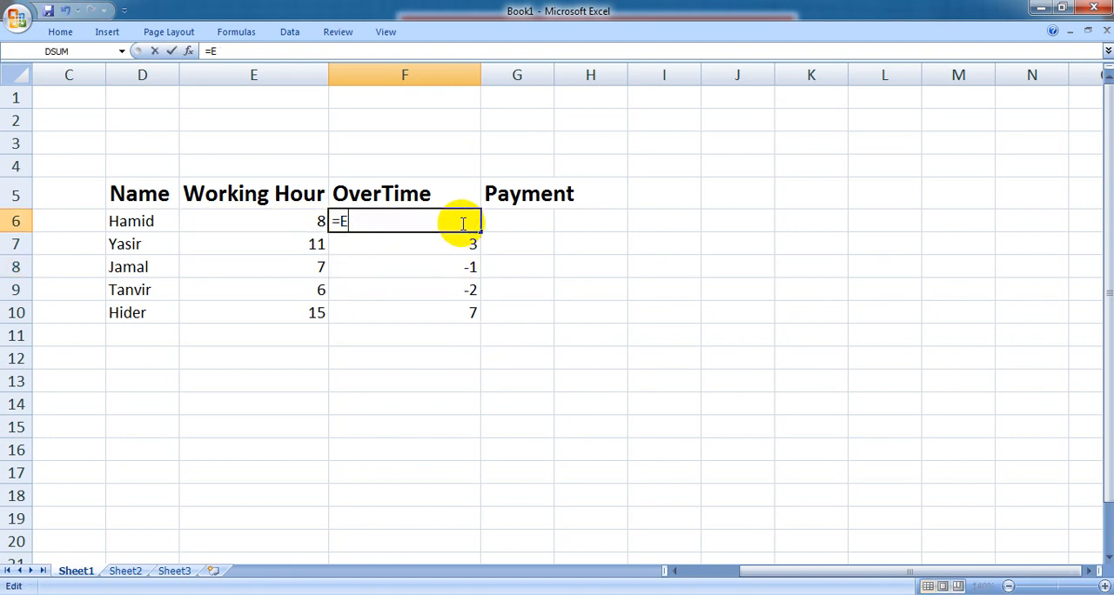
pyautogui.write('=')
pyautogui.write('if')
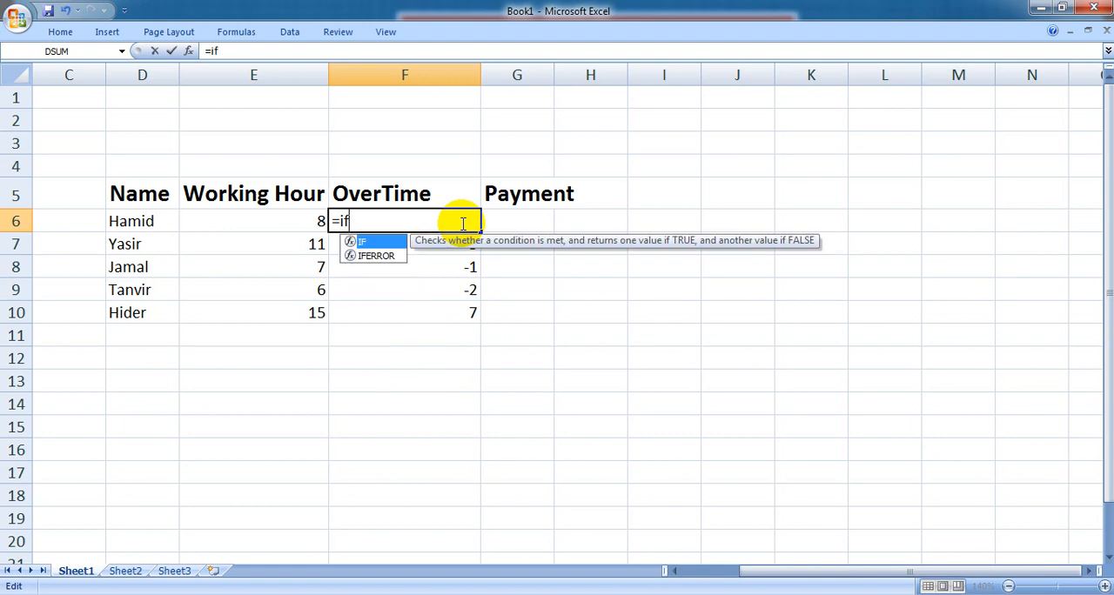
pyautogui.write('(')
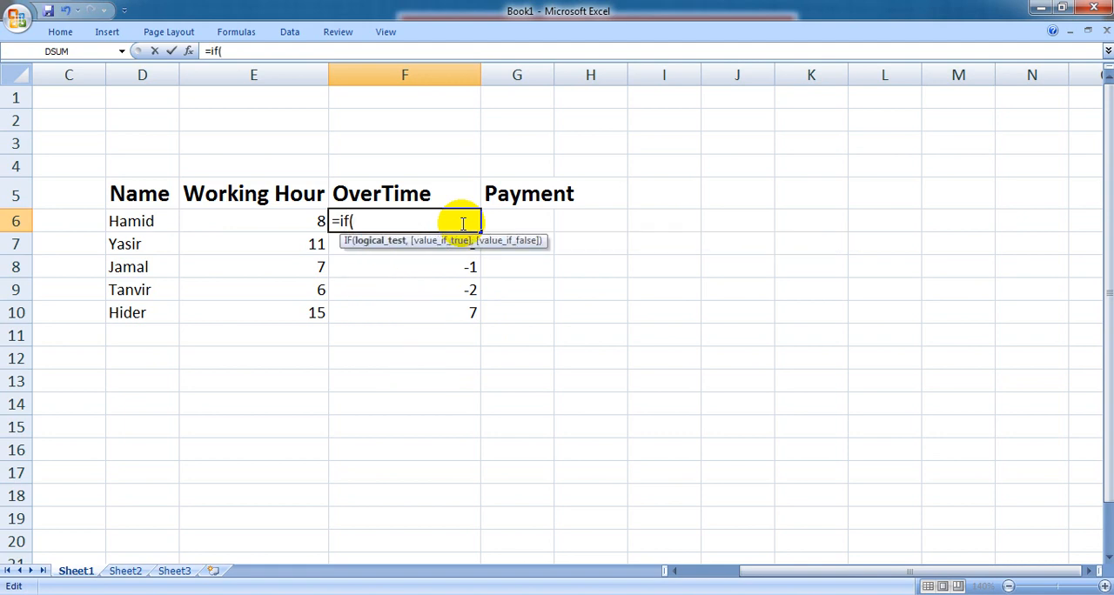
pyautogui.click(321, 225)
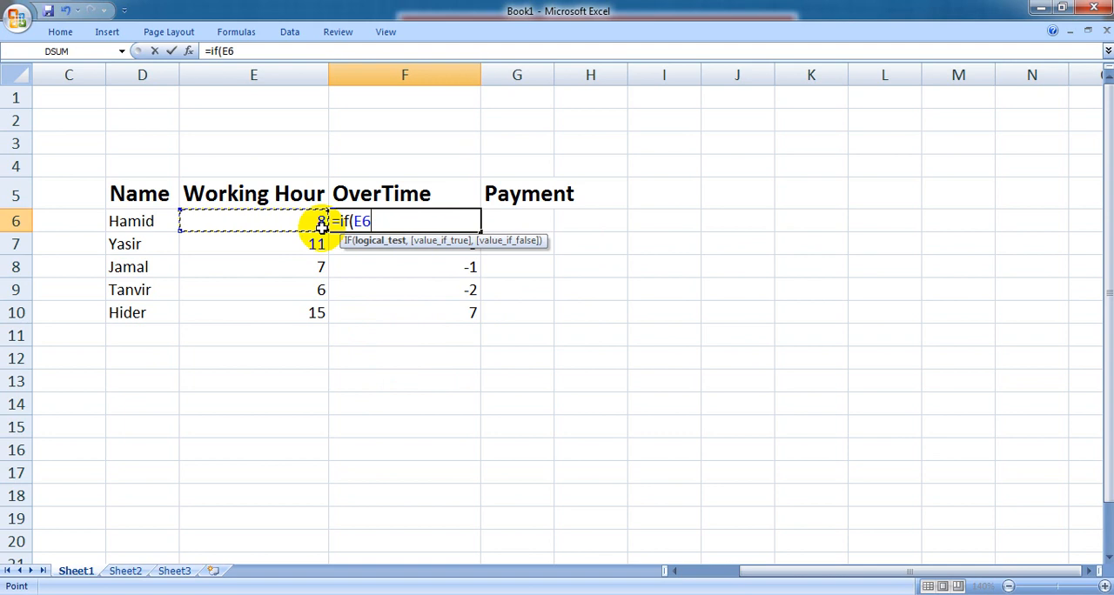
pyautogui.write('>8,')
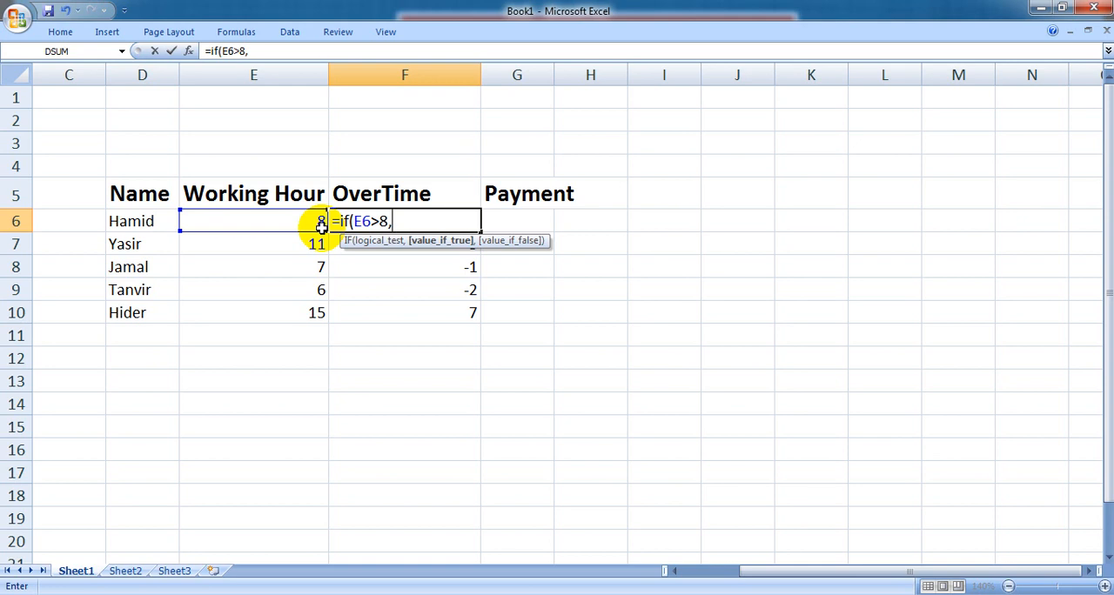
# Complete the IF formula in F6 with E6-8 as the true value and 0 as the false value.
pyautogui.click(321, 225)
pyautogui.write('-8,')
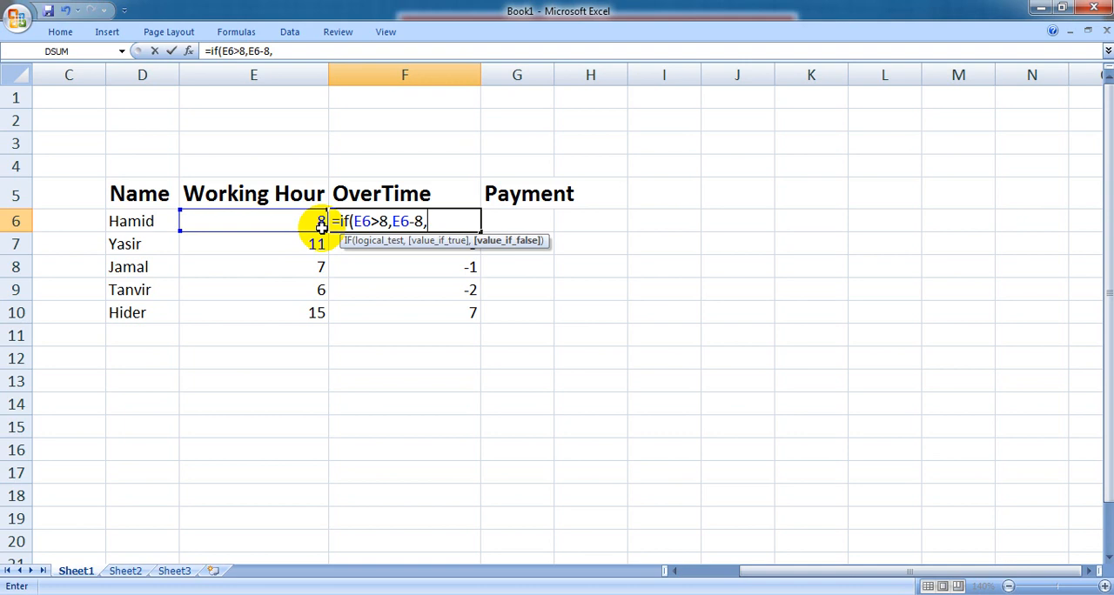
pyautogui.write('0)')
pyautogui.press('Return')
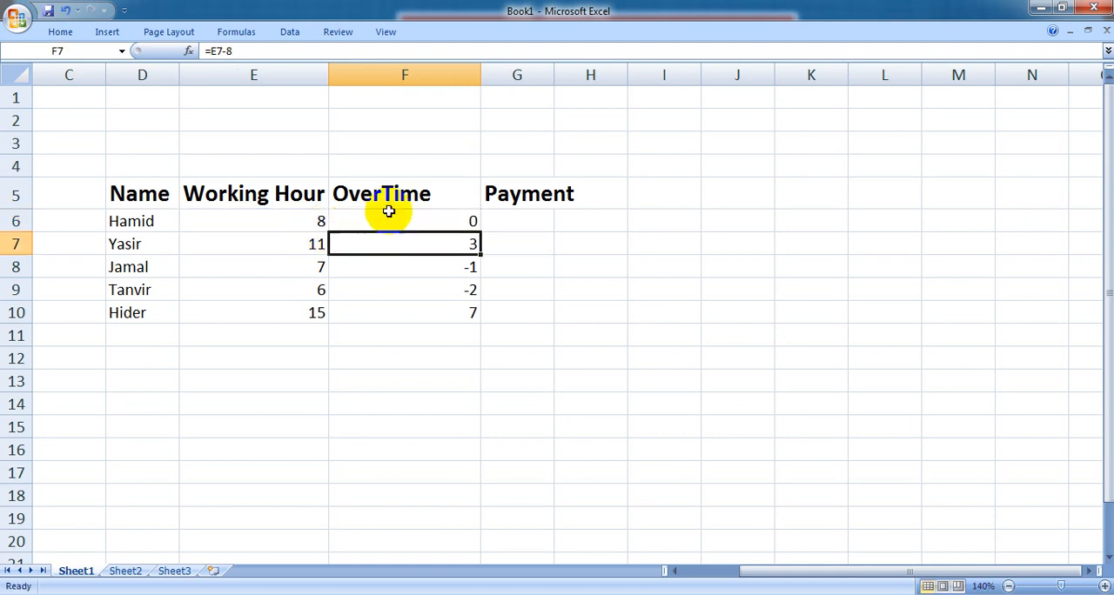
# Fill the IF overtime formula from F6 down to F10 and check the copied formula in F7.
pyautogui.click(425, 218)
pyautogui.moveTo(479, 233); pyautogui.dragTo(481, 317)
pyautogui.click(469, 219)
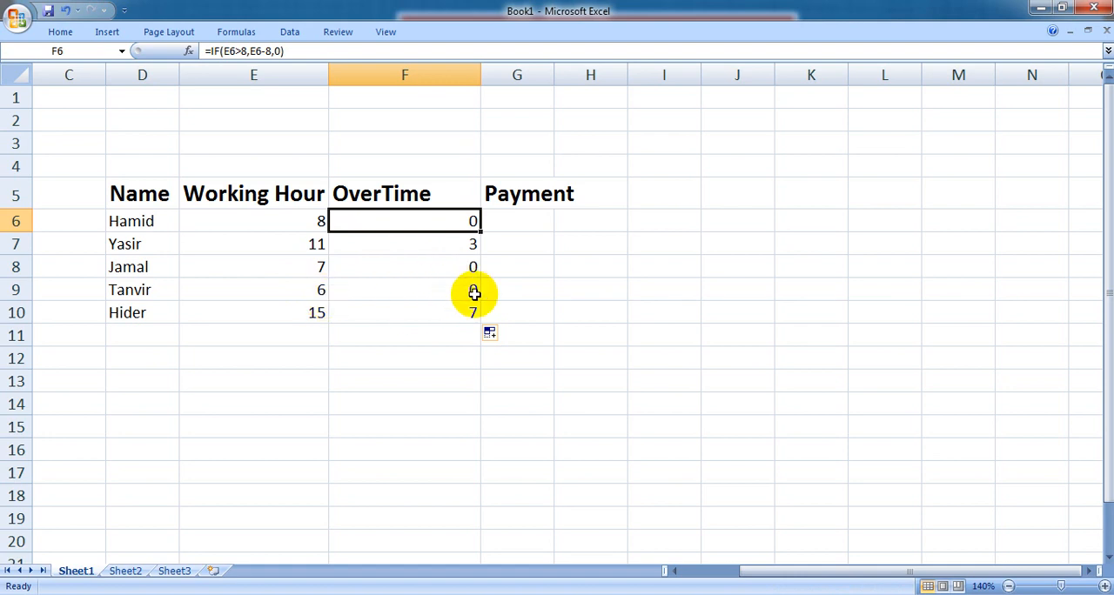
pyautogui.click(464, 245)
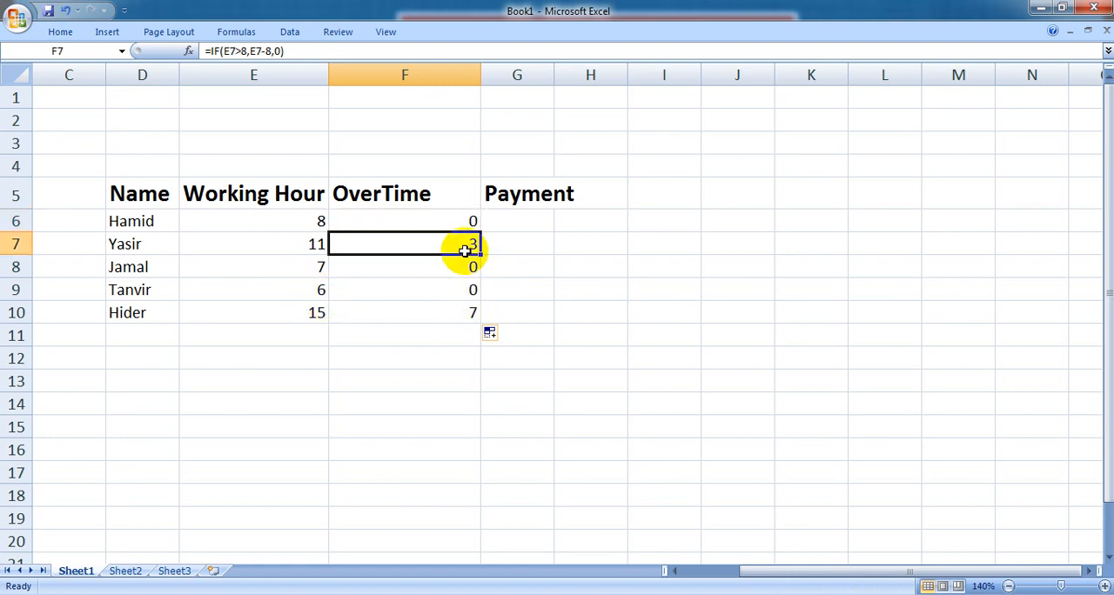
# Fit column G's width to the Payment heading and review the IF formula in F6.
pyautogui.click(525, 222)
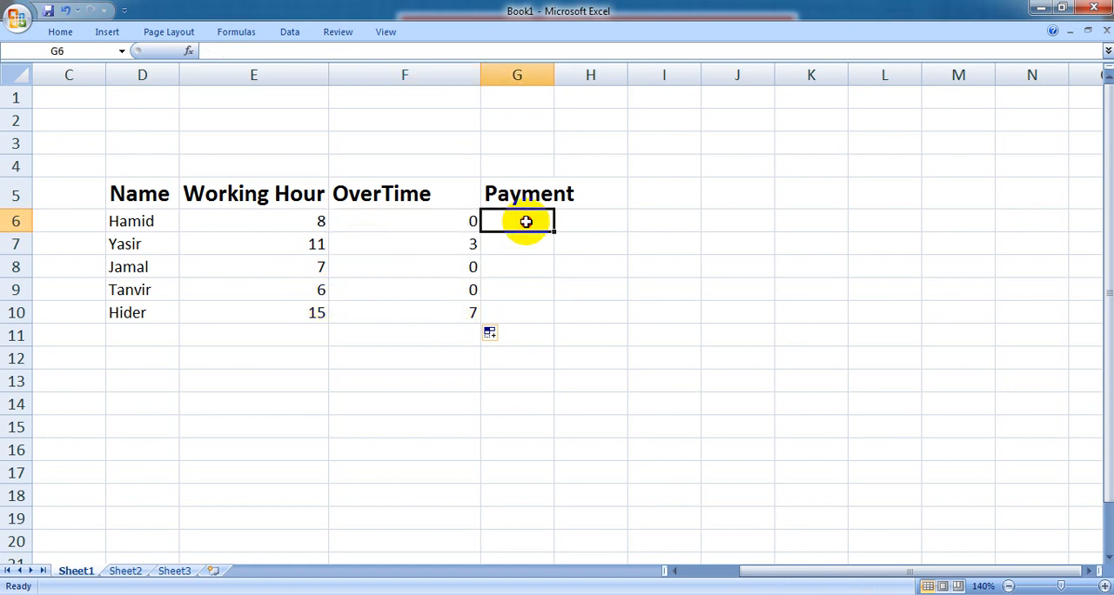
pyautogui.doubleClick(554, 75)
pyautogui.doubleClick(450, 219)
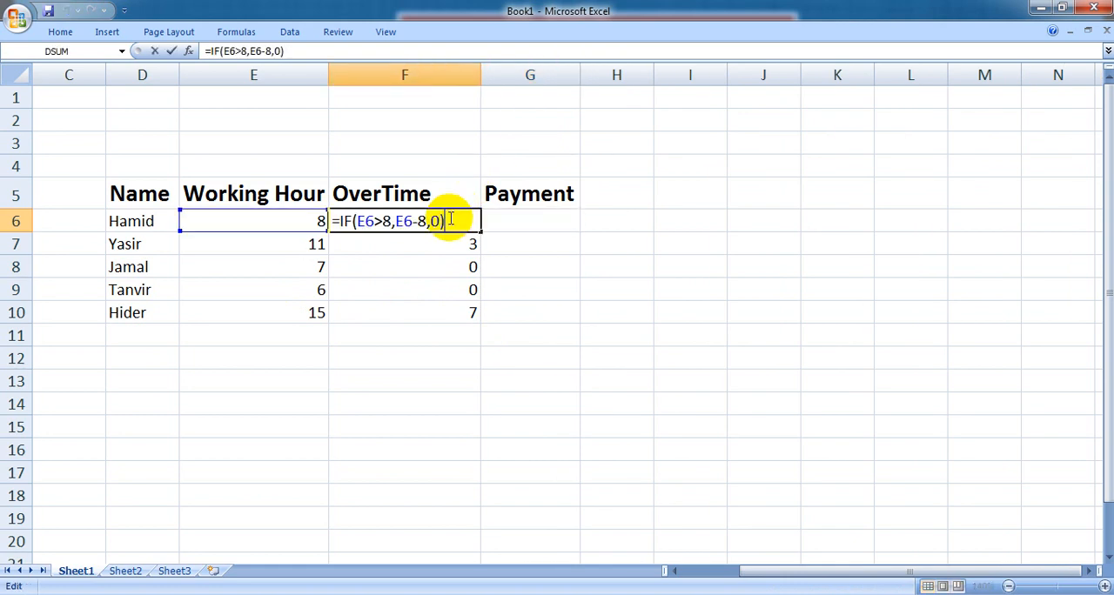
pyautogui.press('Return')
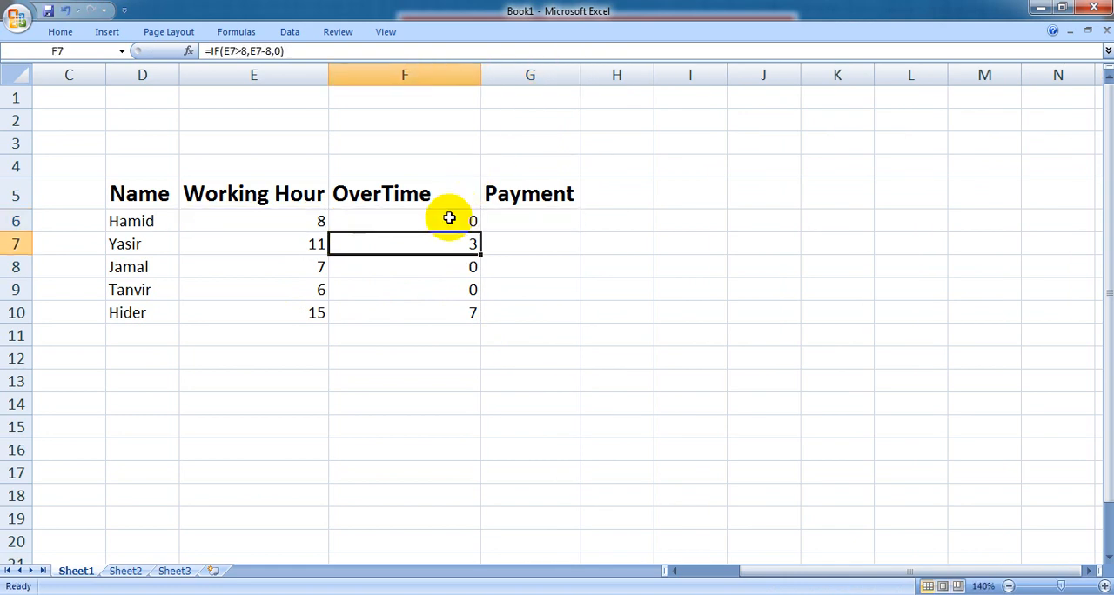
# Select G6, shrink the workbook window, and switch to the wages sheet slide show to read the Payment calculation instructions.
pyautogui.click(508, 228)
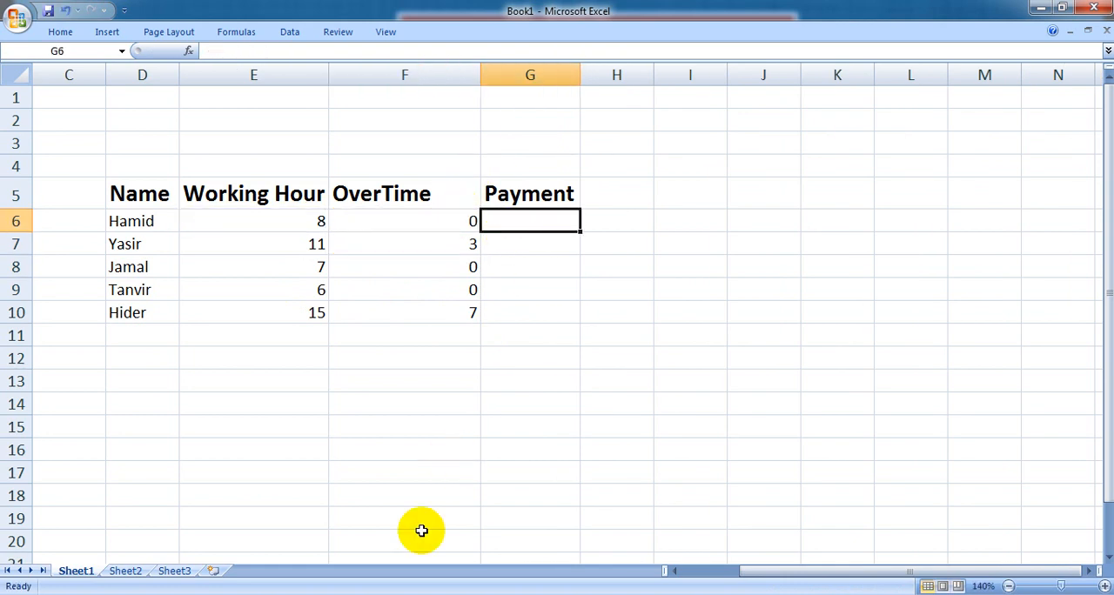
pyautogui.doubleClick(694, 7)
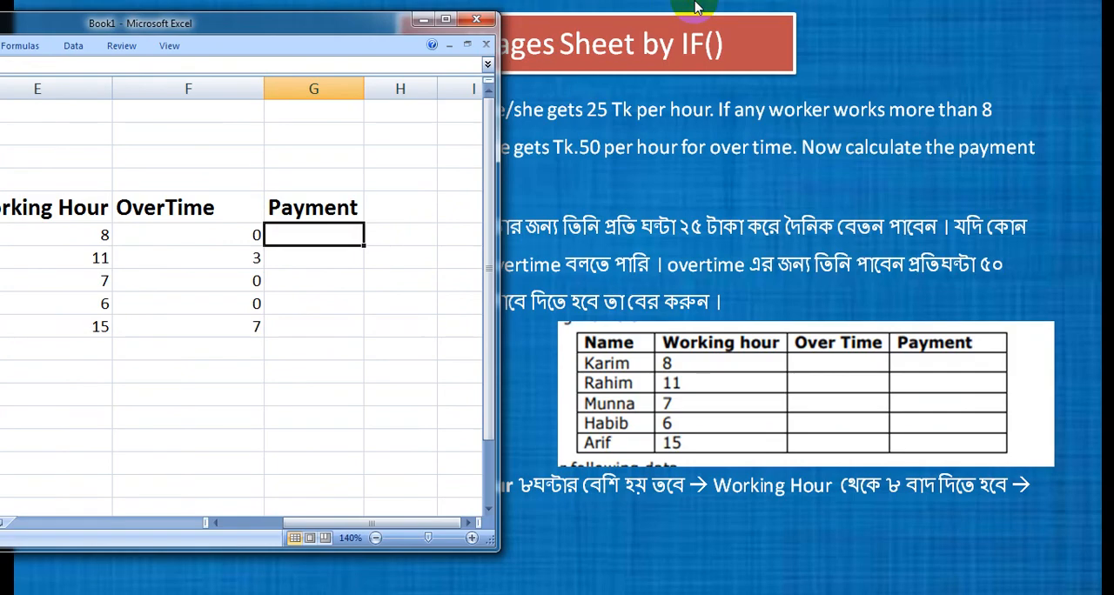
pyautogui.moveTo(383, 37); pyautogui.dragTo(500, 47)
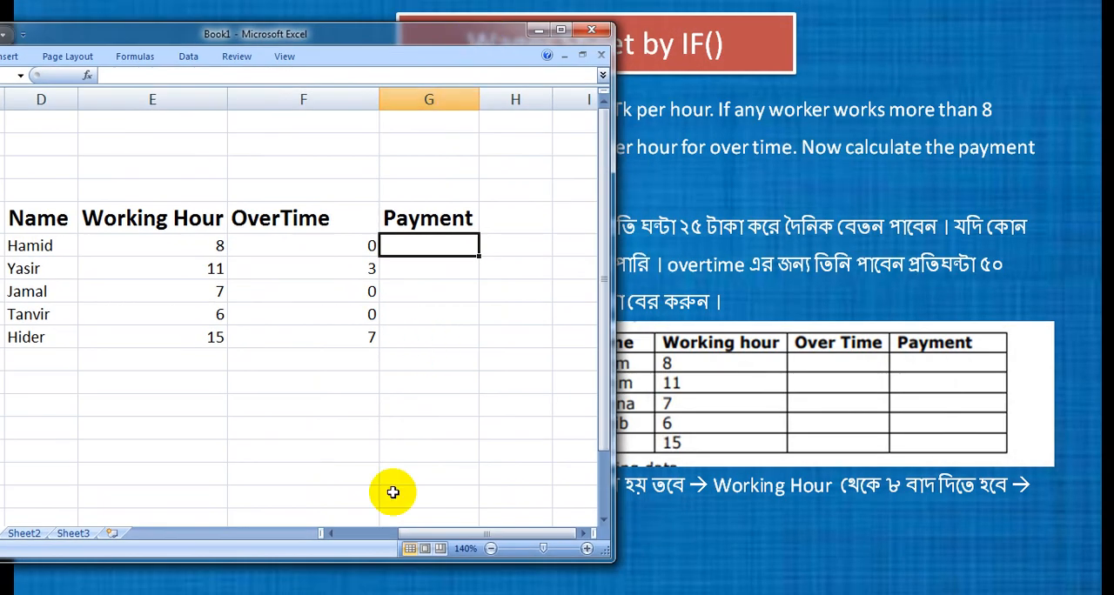
pyautogui.moveTo(380, 561); pyautogui.dragTo(405, 461)
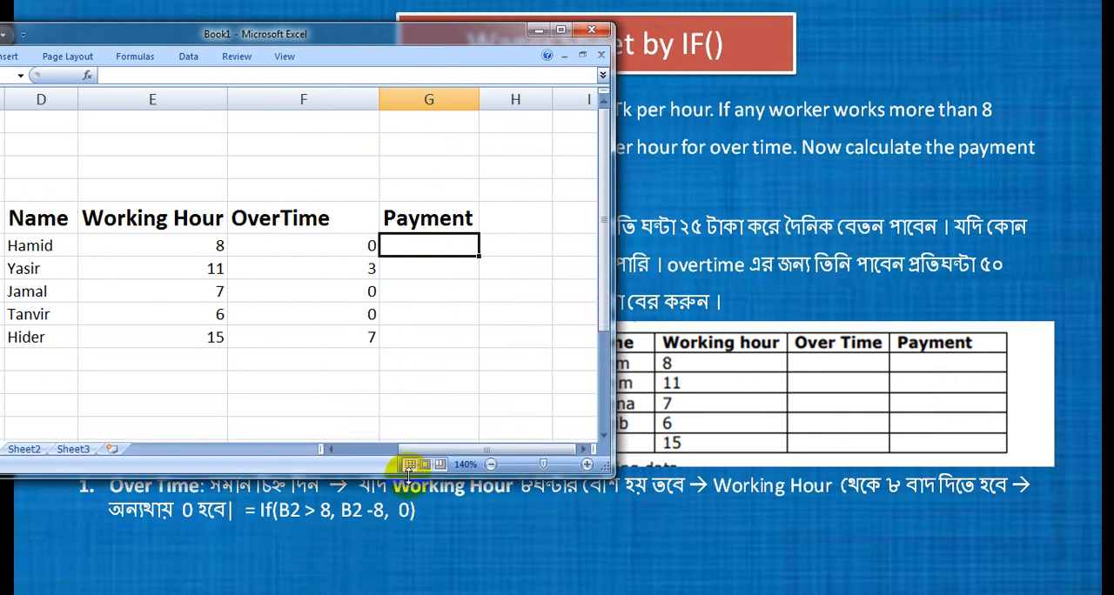
pyautogui.click(694, 165)
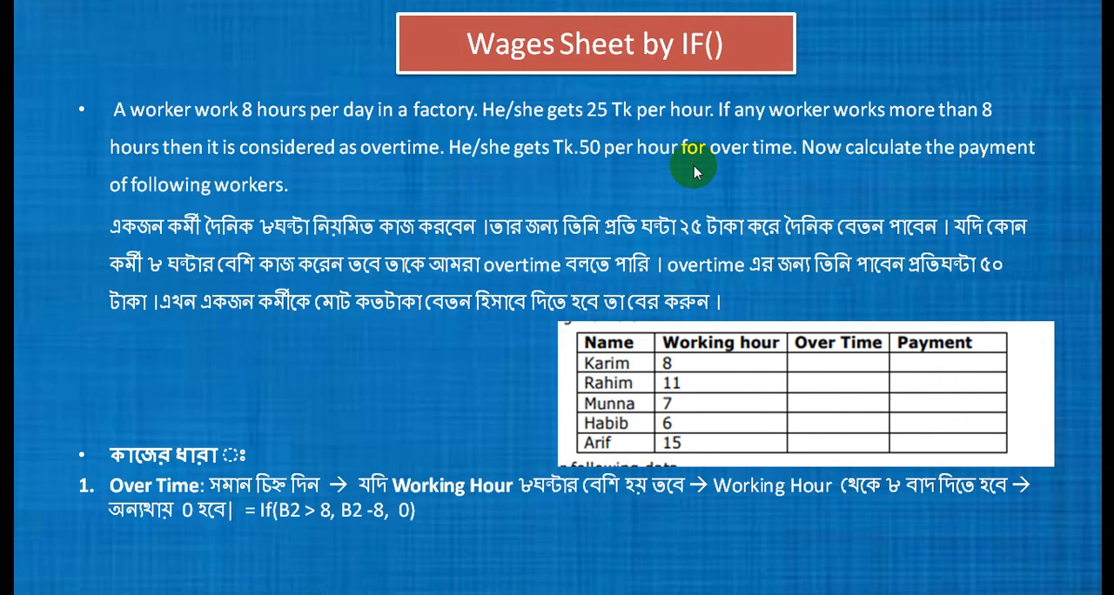
pyautogui.click(694, 165)
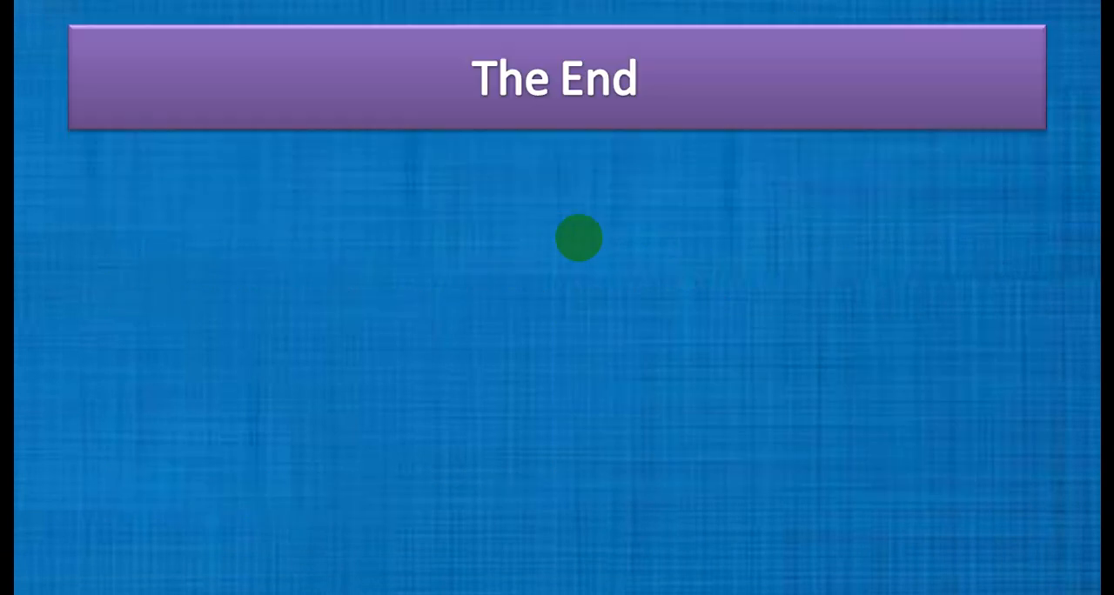
pyautogui.scroll(1, 579, 238)
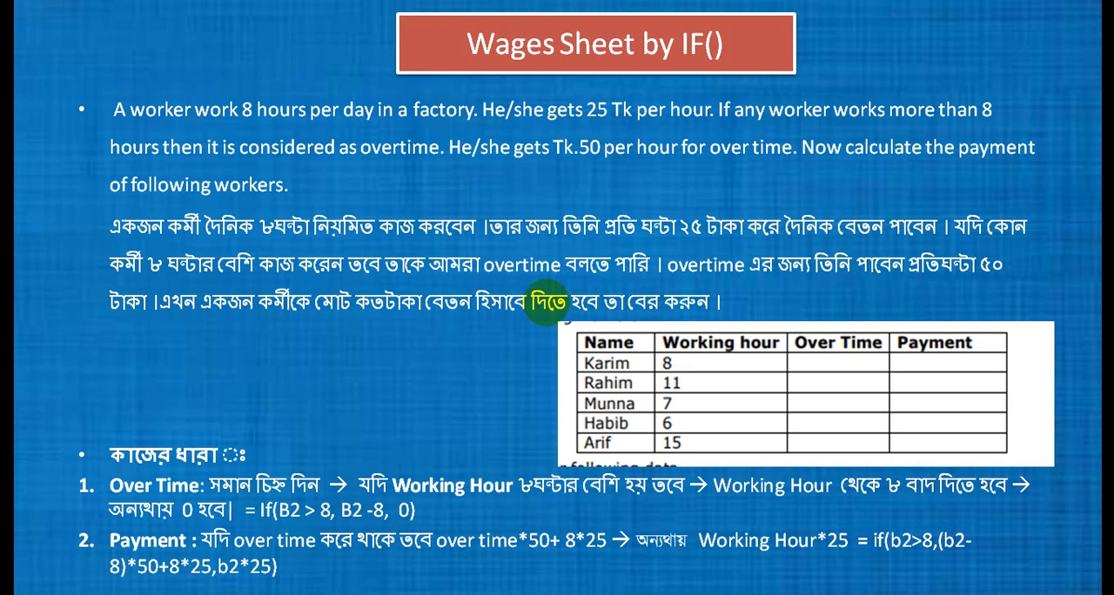
# Switch back to the Book1 workbook in Excel and examine the working hours and overtime values, including the F6 formula, for the payment calculation.
pyautogui.press('super')
pyautogui.click(528, 593)
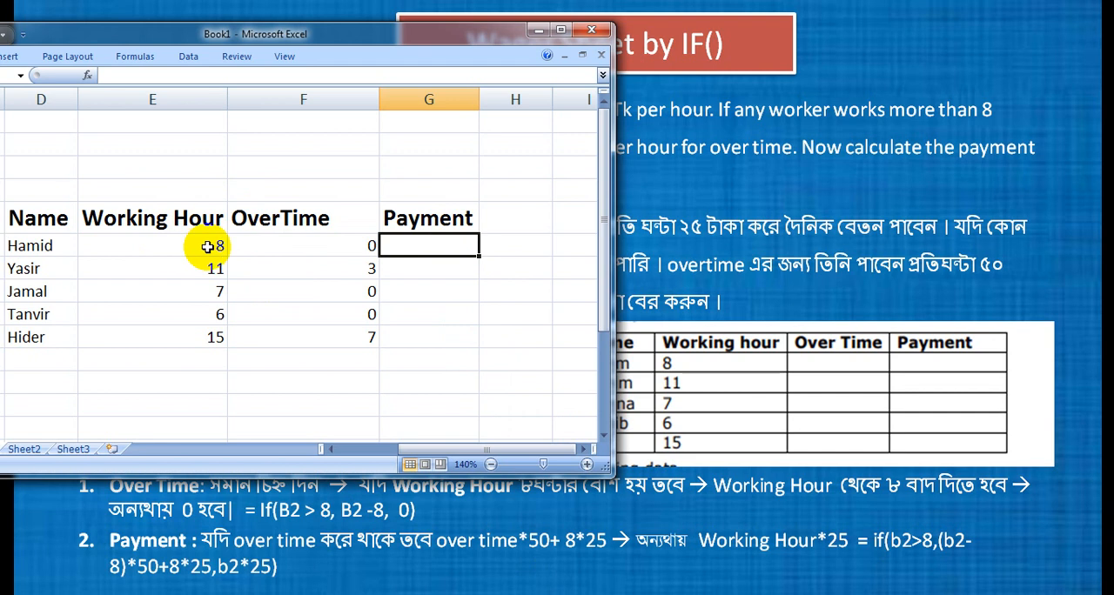
pyautogui.click(207, 247)
pyautogui.moveTo(207, 247); pyautogui.dragTo(194, 291)
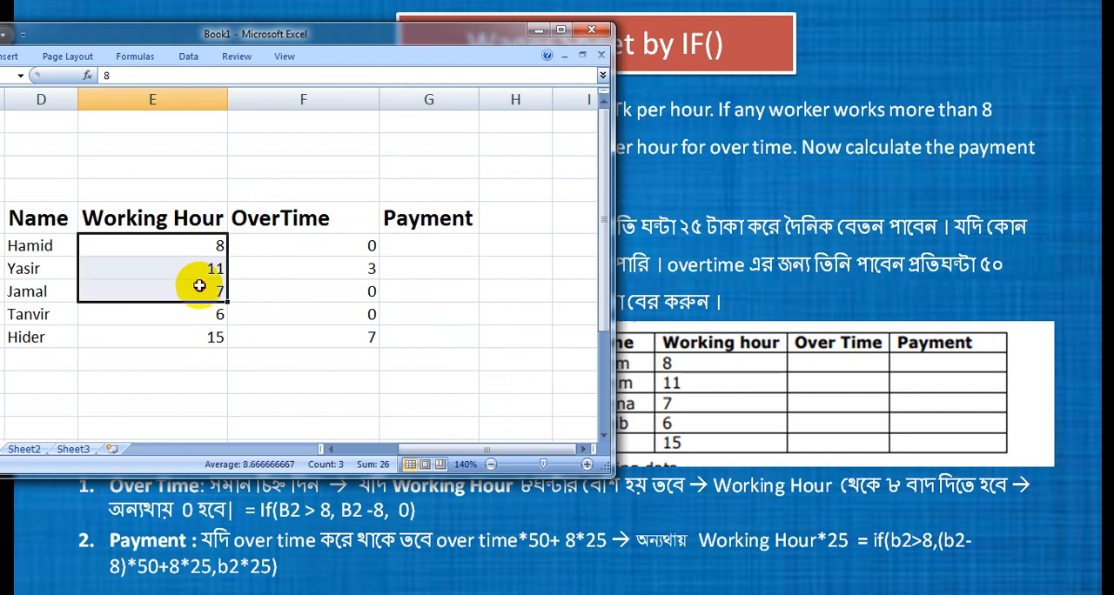
pyautogui.click(213, 242)
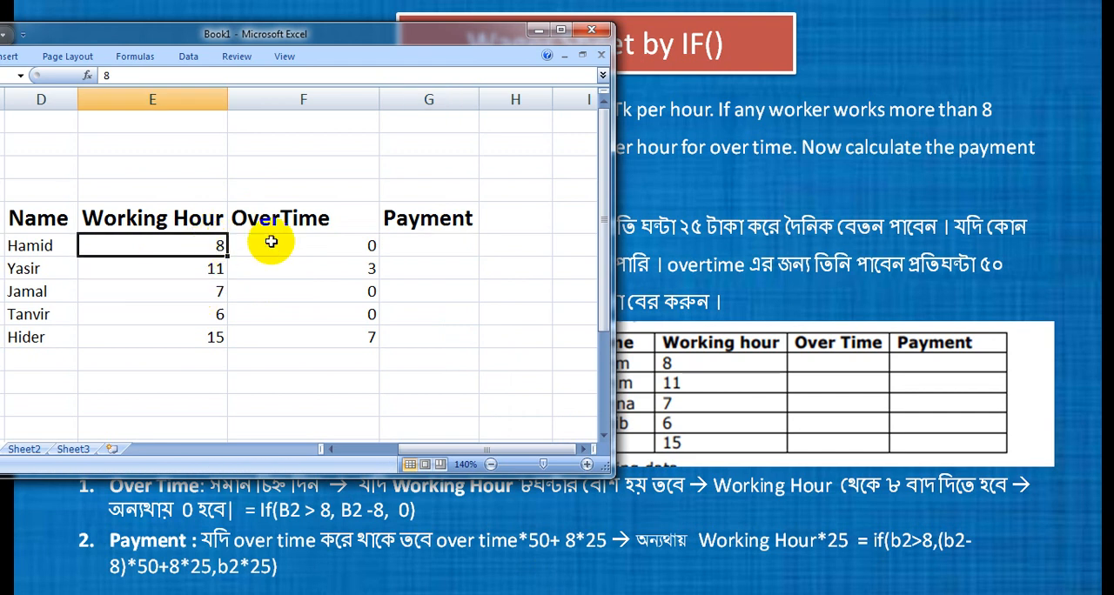
pyautogui.click(270, 242)
pyautogui.moveTo(270, 243); pyautogui.dragTo(274, 320)
pyautogui.click(194, 242)
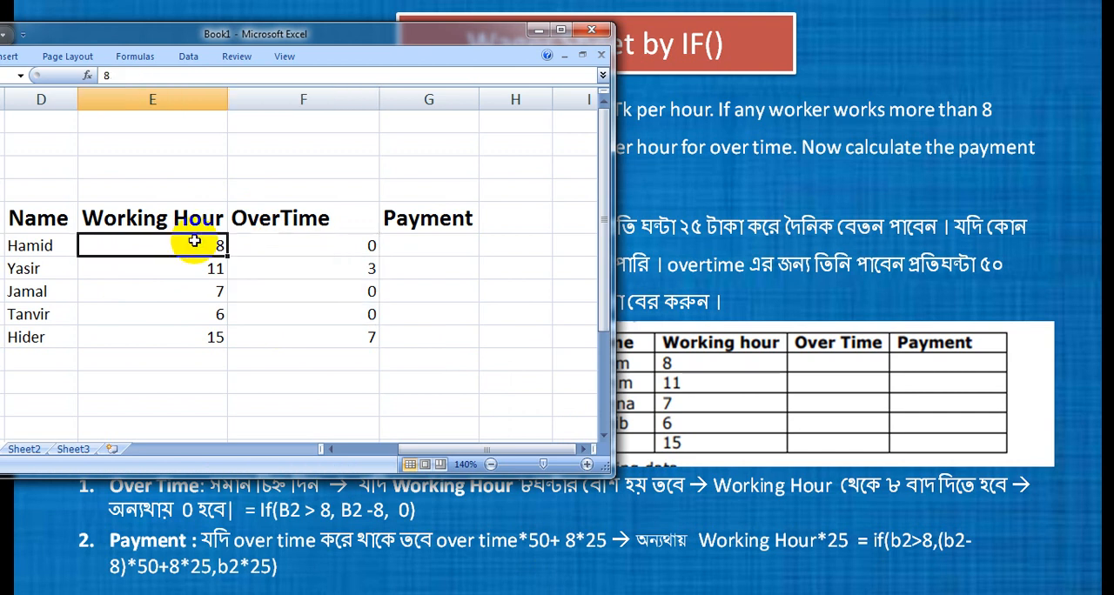
pyautogui.click(294, 244)
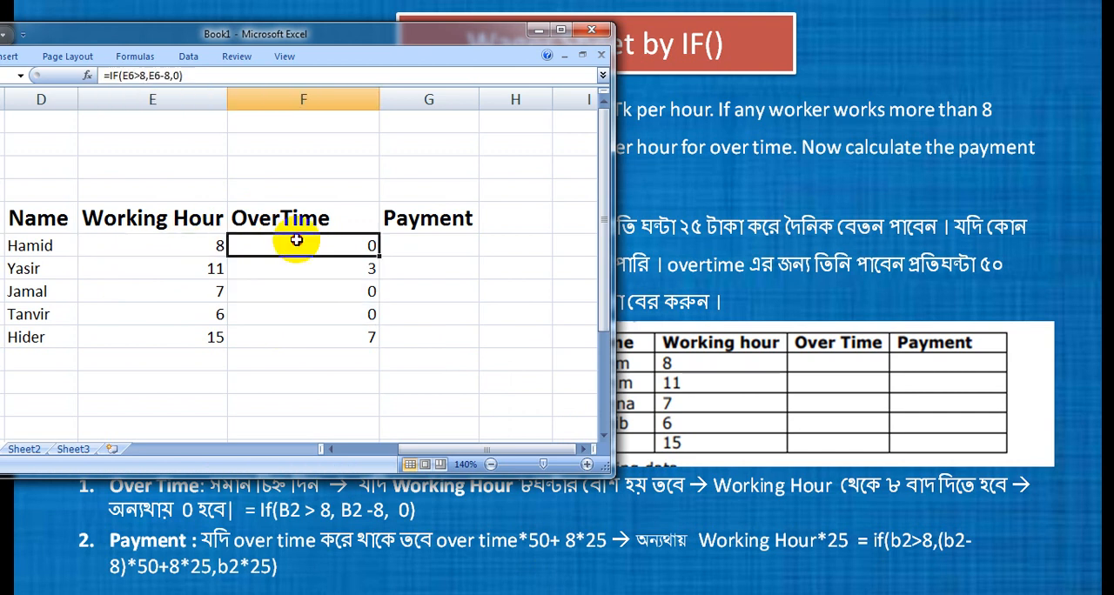
pyautogui.click(203, 245)
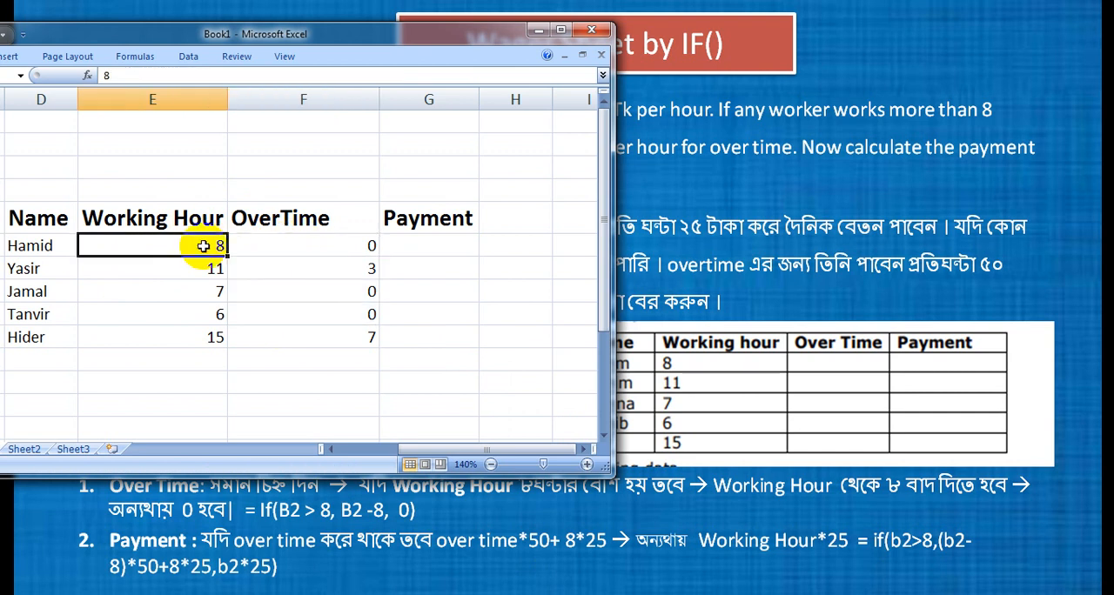
pyautogui.click(455, 245)
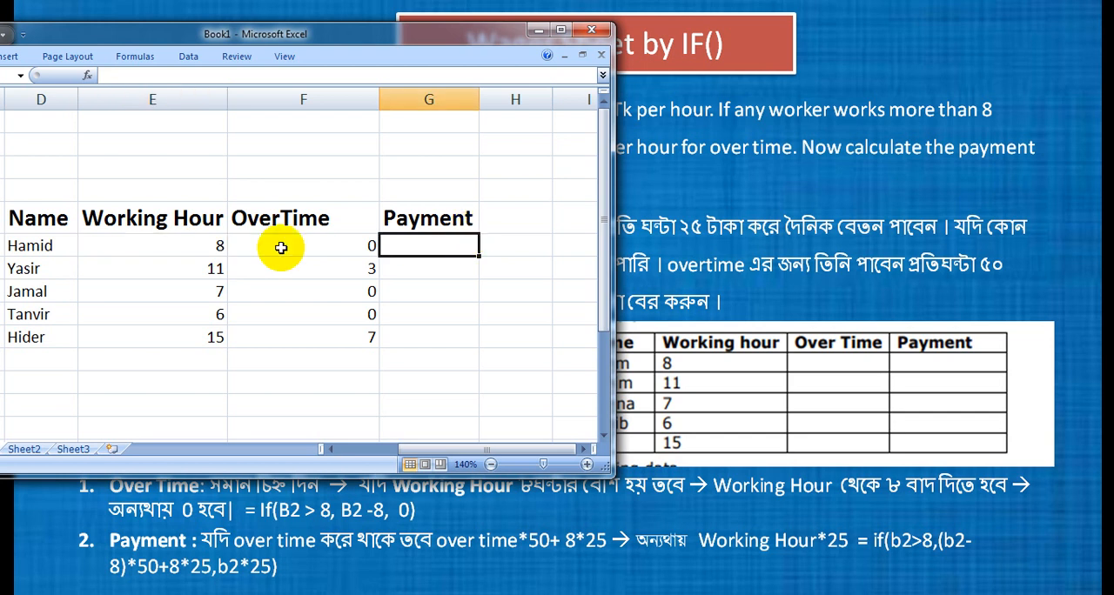
pyautogui.click(218, 248)
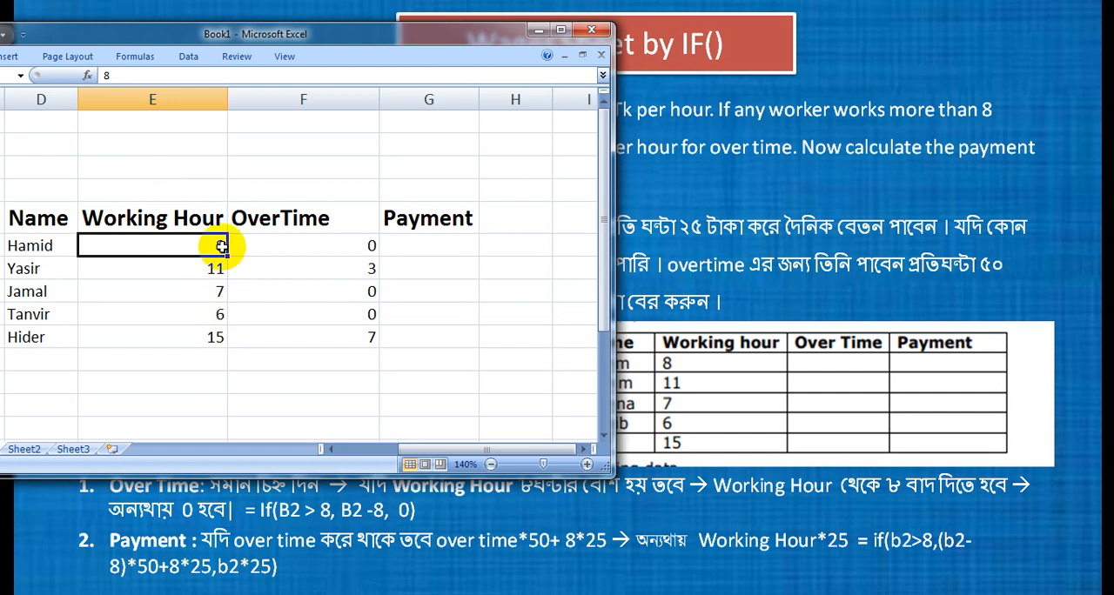
# Start an IF formula in G6 under Payment with the logical test E6>8.
pyautogui.click(423, 245)
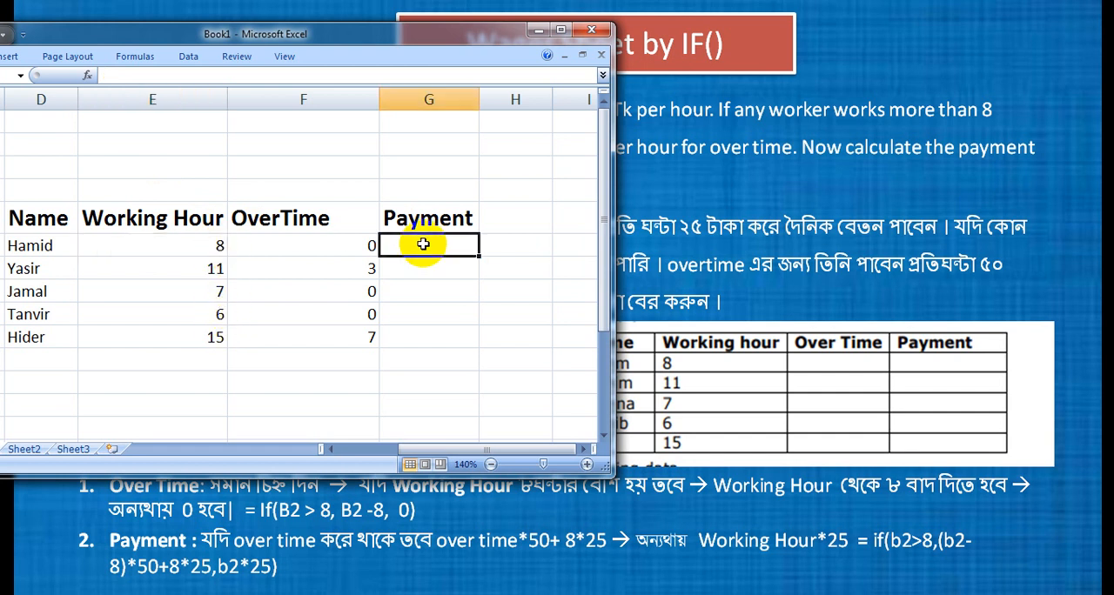
pyautogui.write('=if(')
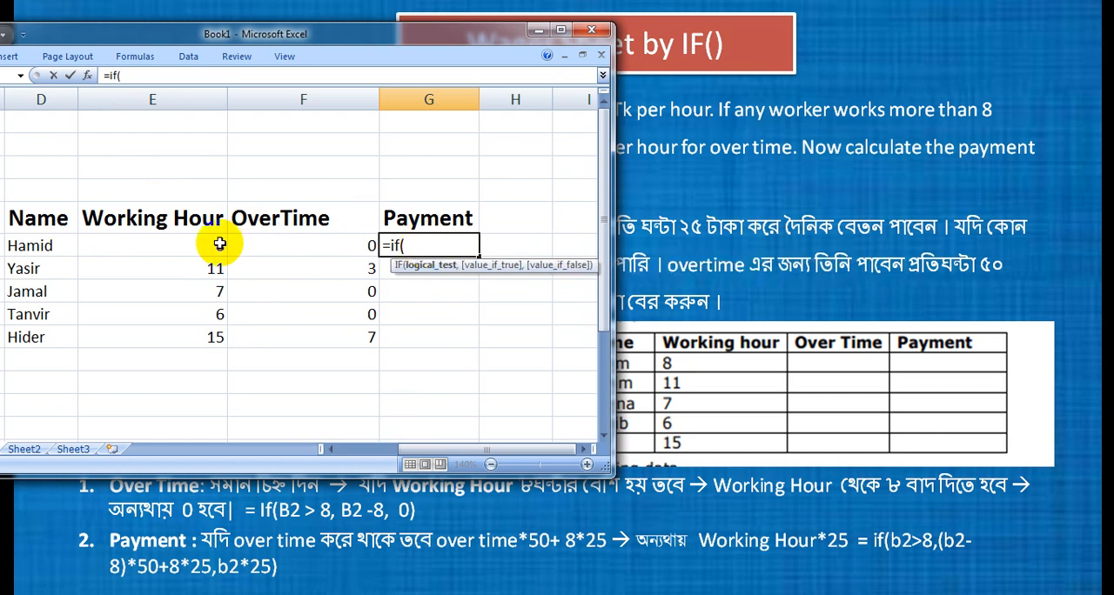
pyautogui.click(219, 244)
pyautogui.write('>8')
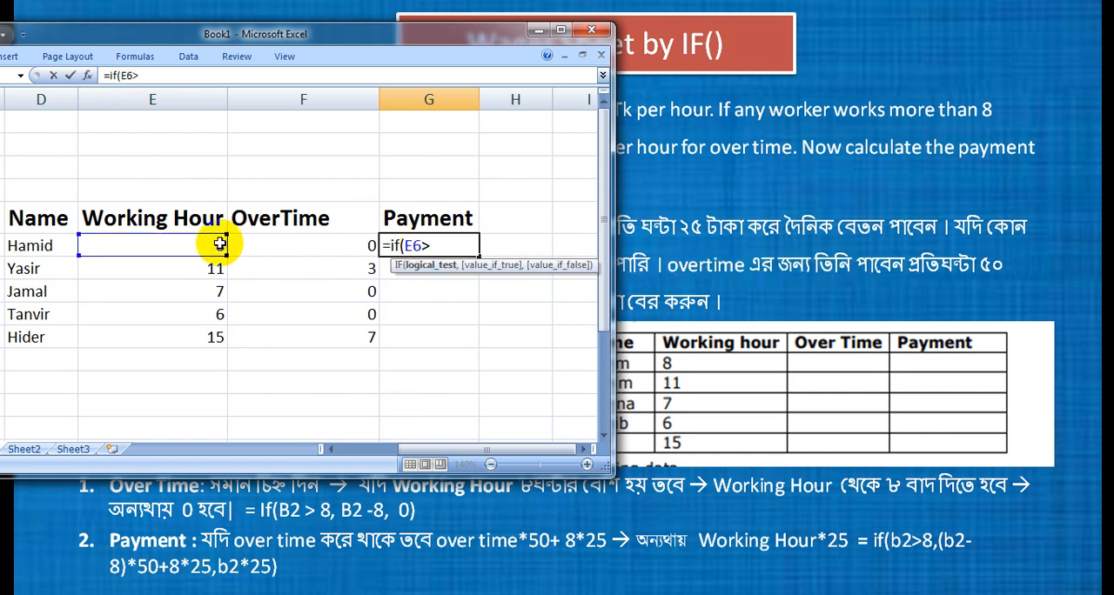
pyautogui.write(',')
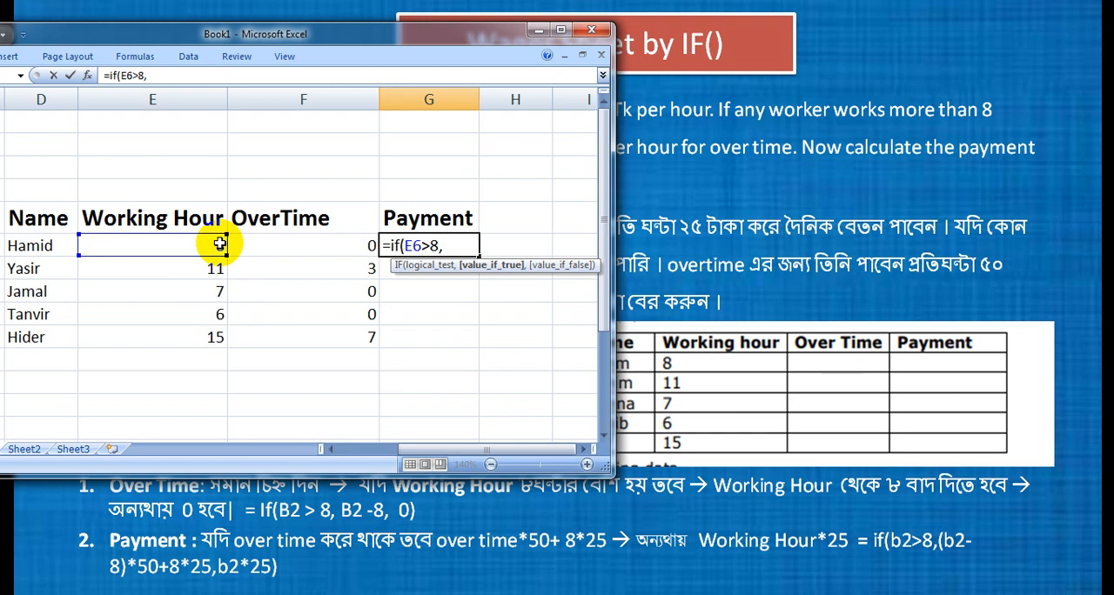
pyautogui.write('(')
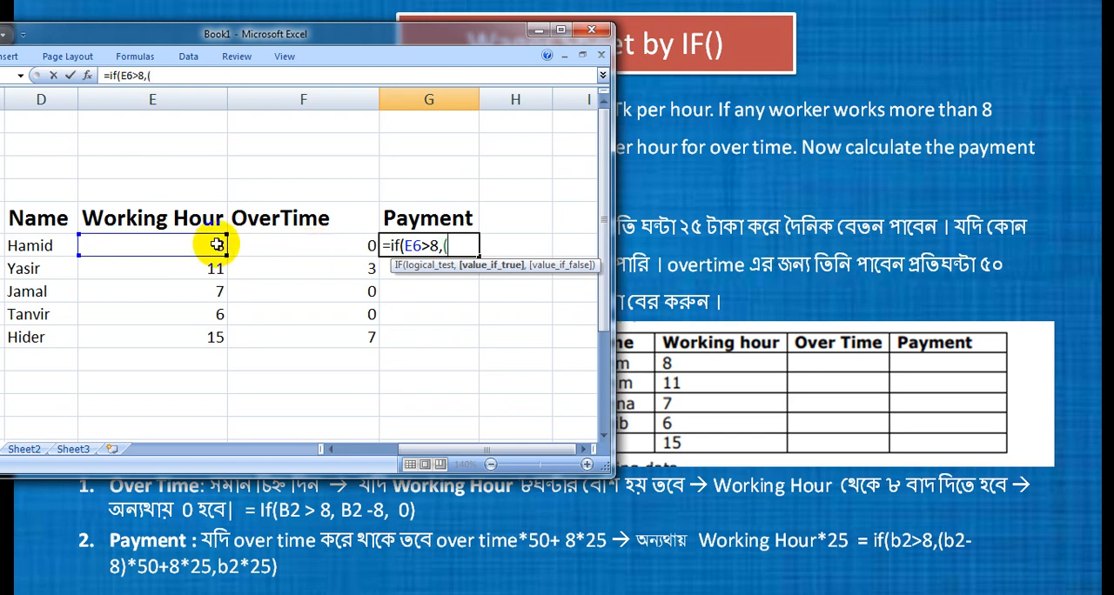
# Begin the formula's true value with the overtime pay (E6-8)*50 followed by a plus sign.
pyautogui.click(216, 244)
pyautogui.write('-8)*')
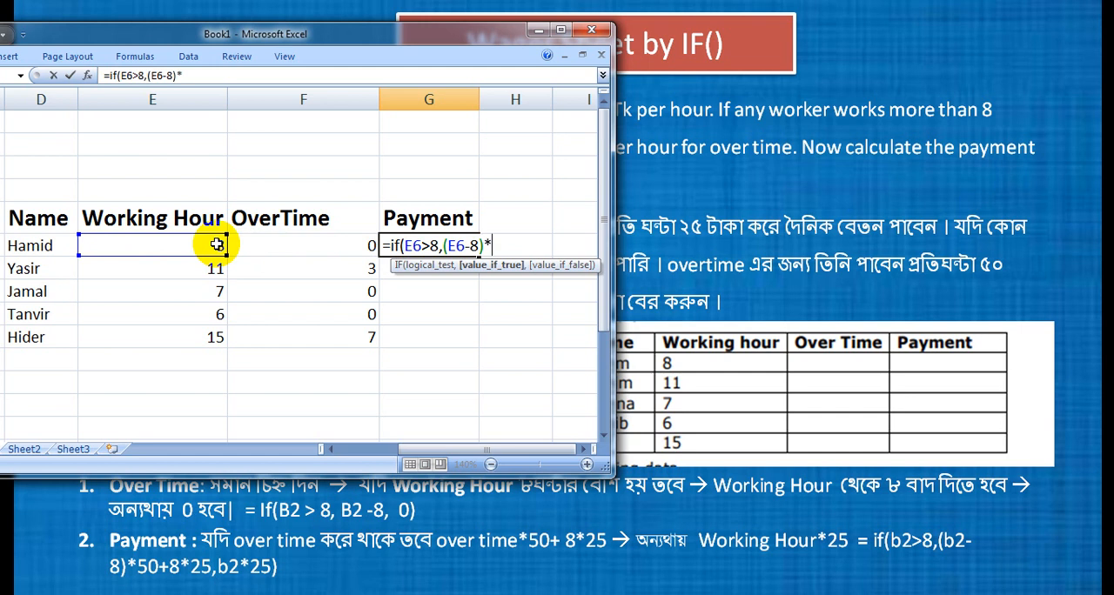
pyautogui.write('0+')
pyautogui.click(487, 250)
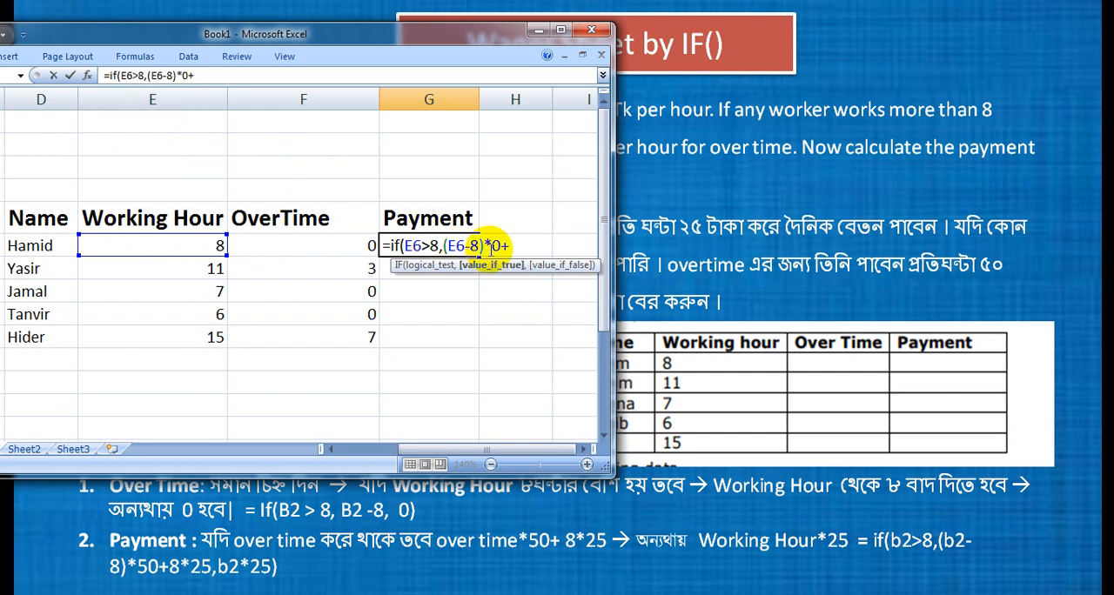
pyautogui.write('5')
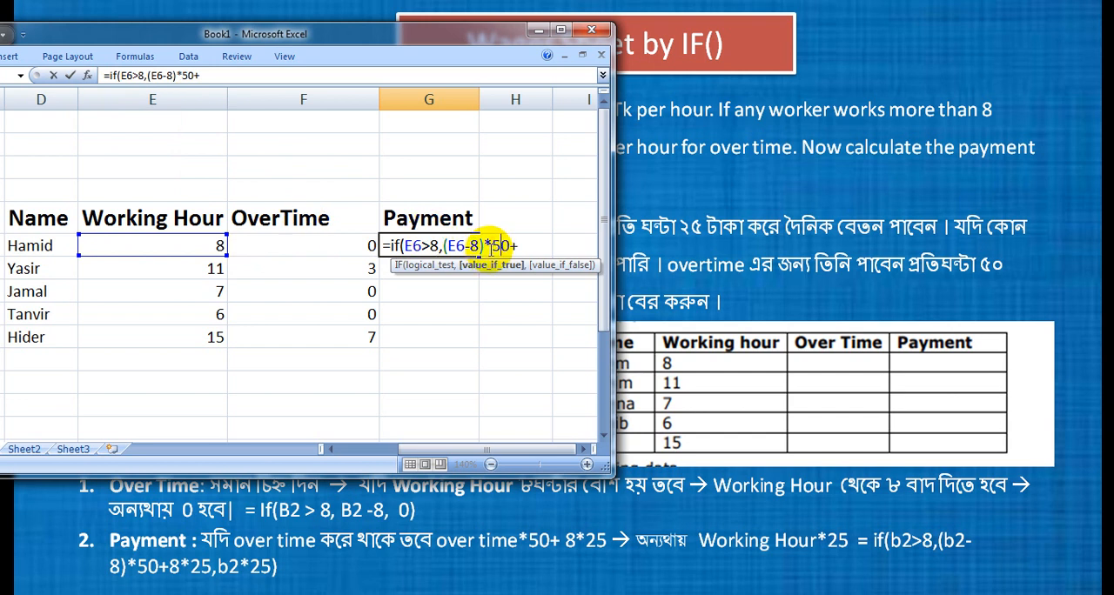
# Complete the true value in G6 with the regular pay 8*25, followed by a comma, and review that argument.
pyautogui.click(518, 245)
pyautogui.write('8*25')
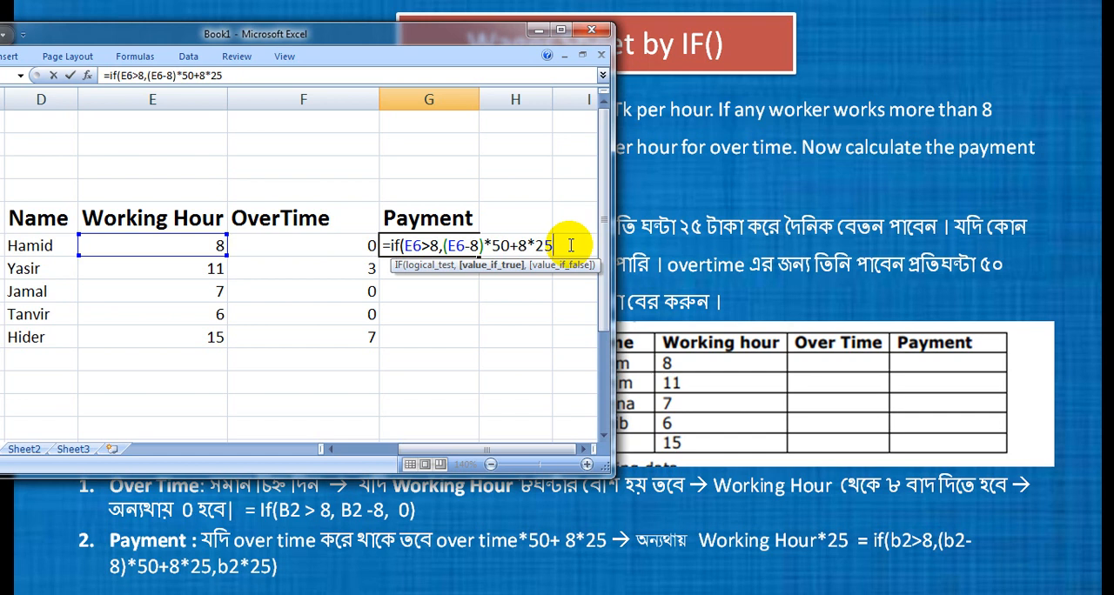
pyautogui.write(',')
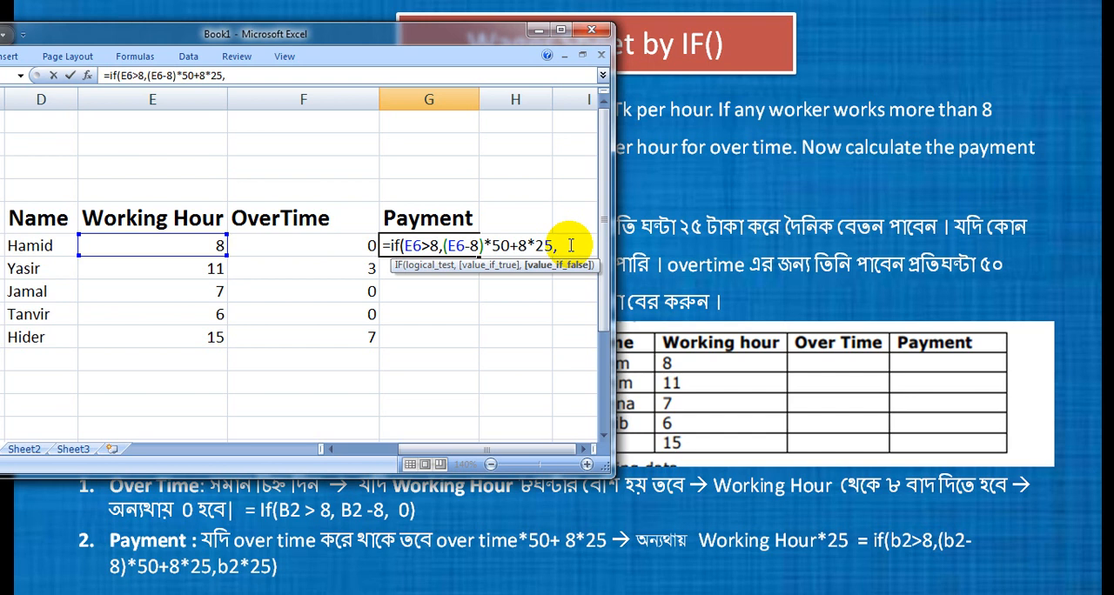
pyautogui.moveTo(441, 247); pyautogui.dragTo(565, 245)
pyautogui.click(565, 245)
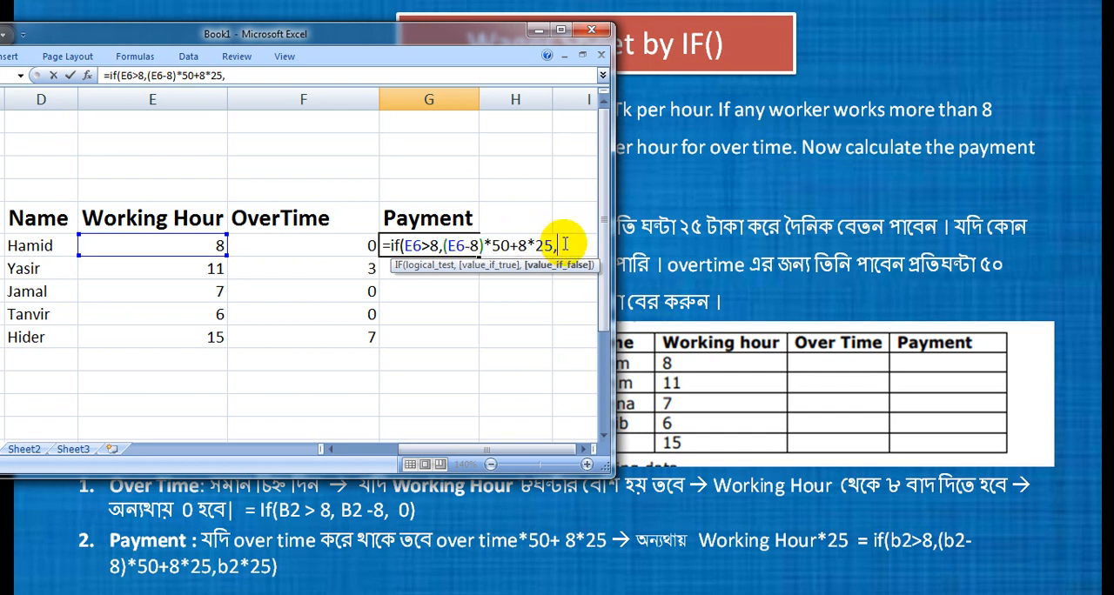
# Enter E6*25 as the false value and complete the IF formula in G6.
pyautogui.click(213, 246)
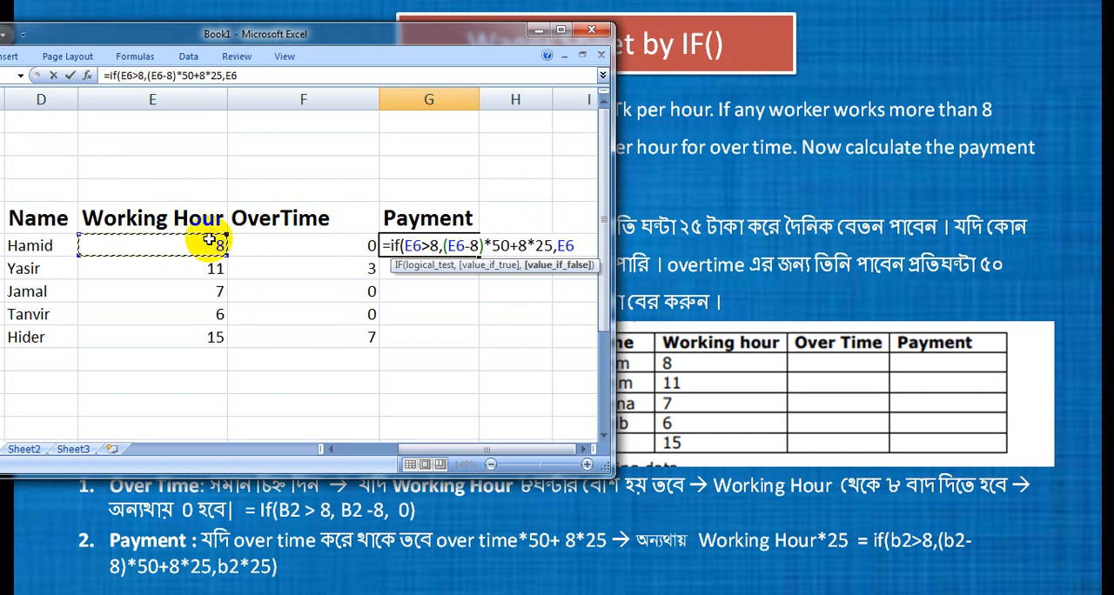
pyautogui.write('*25')
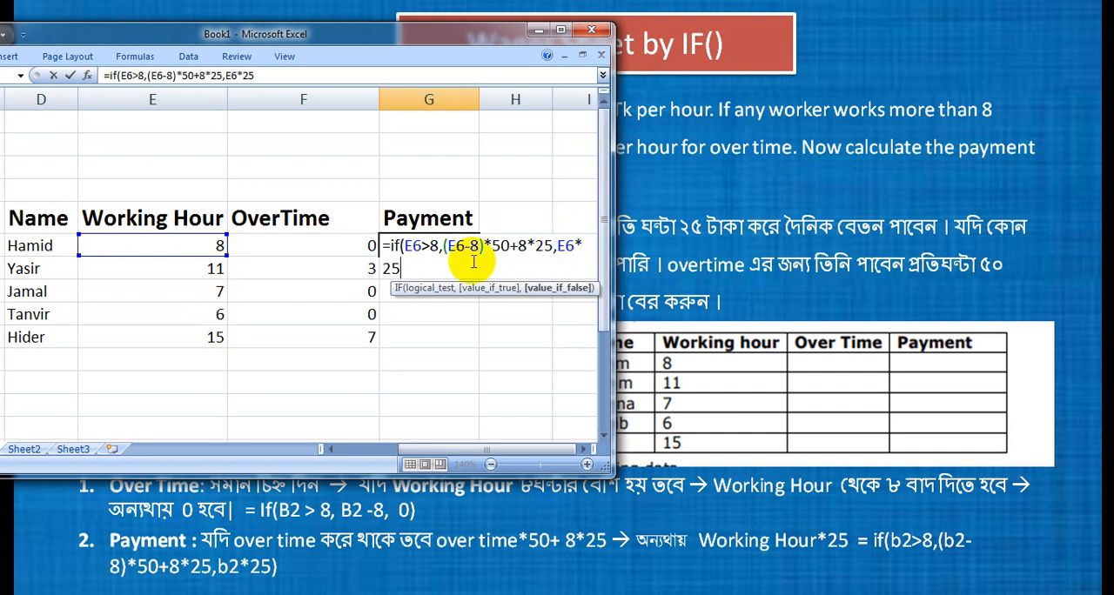
pyautogui.write(')')
pyautogui.press('Return')
# Fill the payment formula from G6 down to G10 and check the copied formulas in G7 to G9.
pyautogui.click(469, 247)
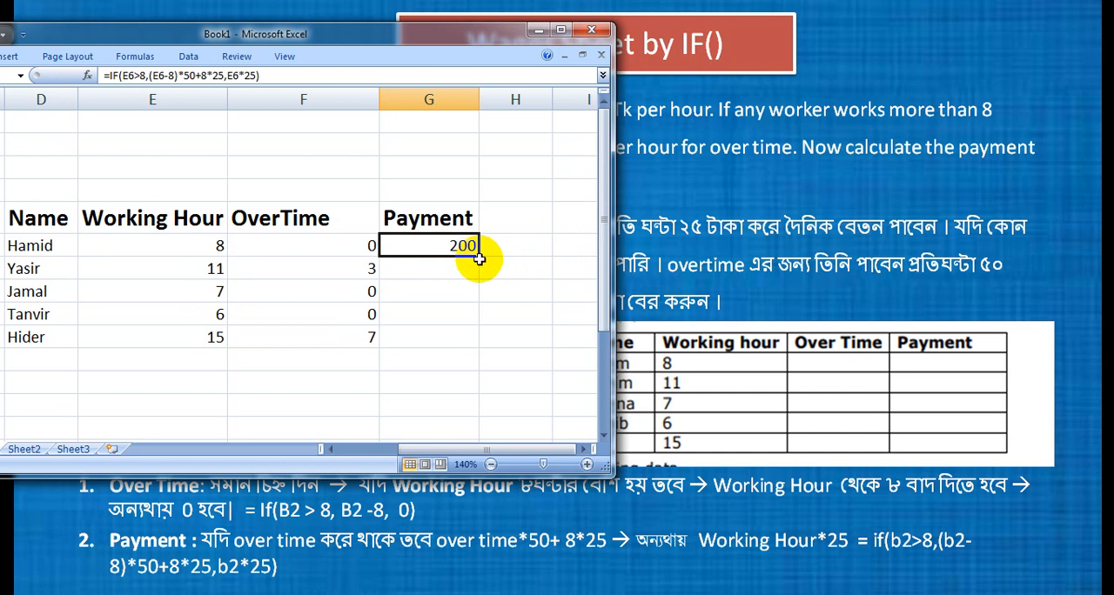
pyautogui.moveTo(479, 259); pyautogui.dragTo(464, 341)
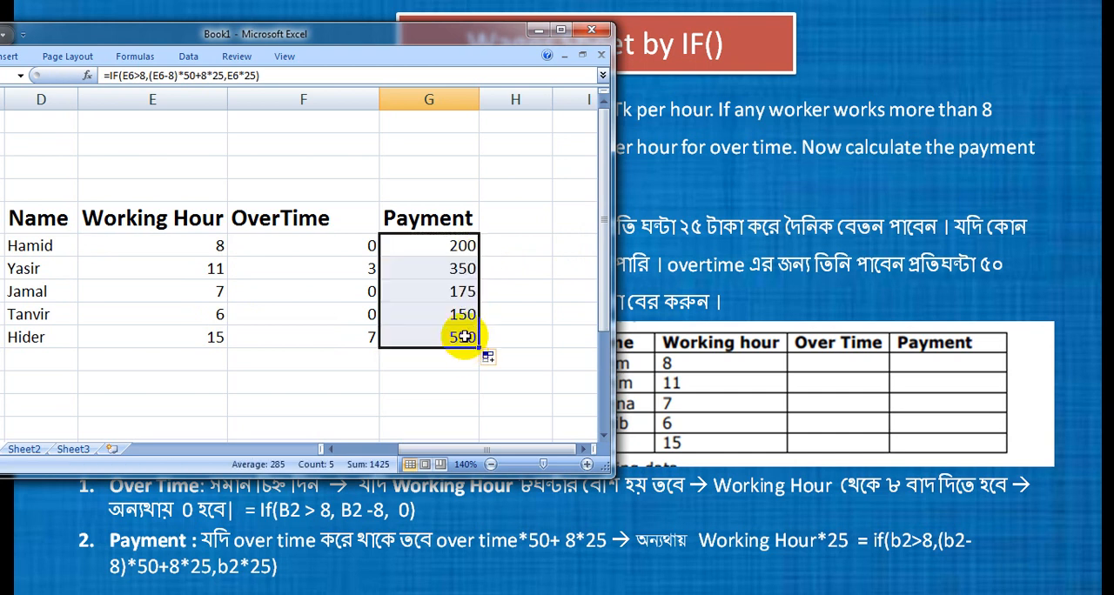
pyautogui.click(443, 314)
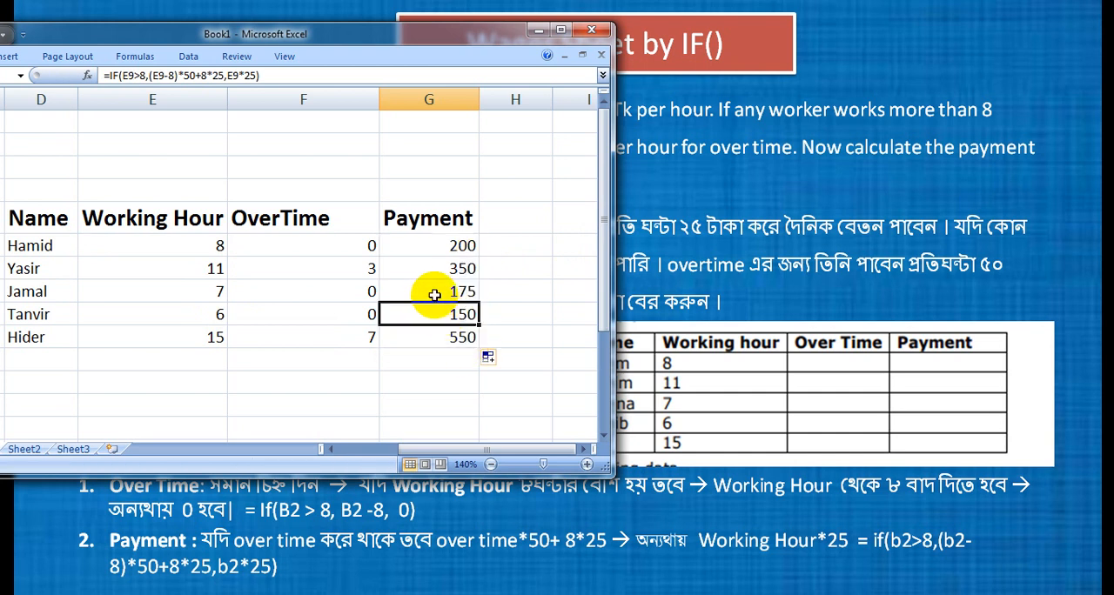
pyautogui.click(433, 295)
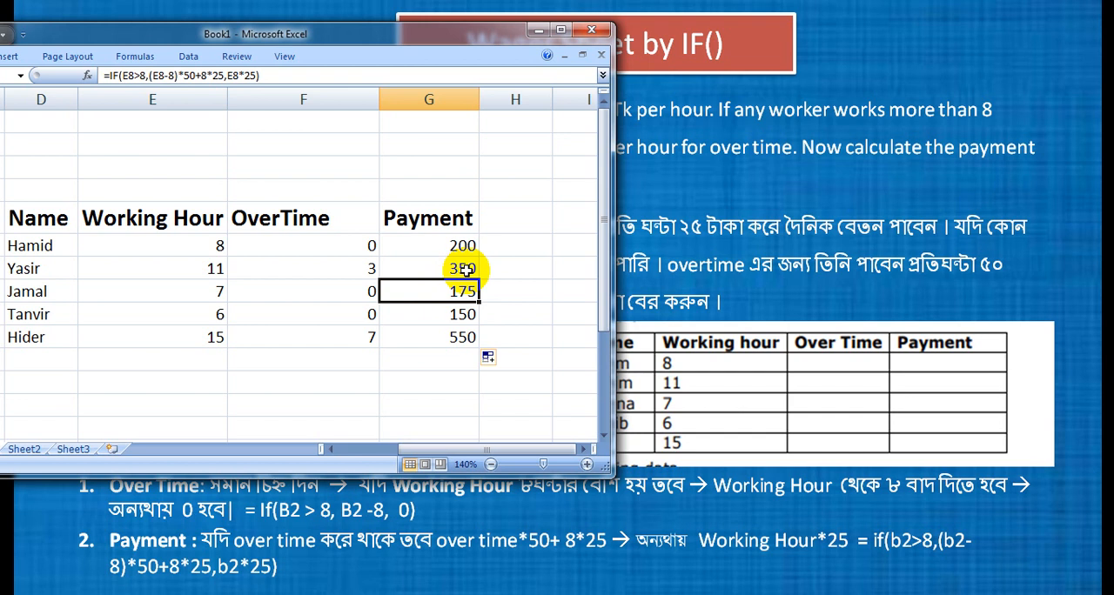
pyautogui.click(467, 271)
pyautogui.click(468, 294)
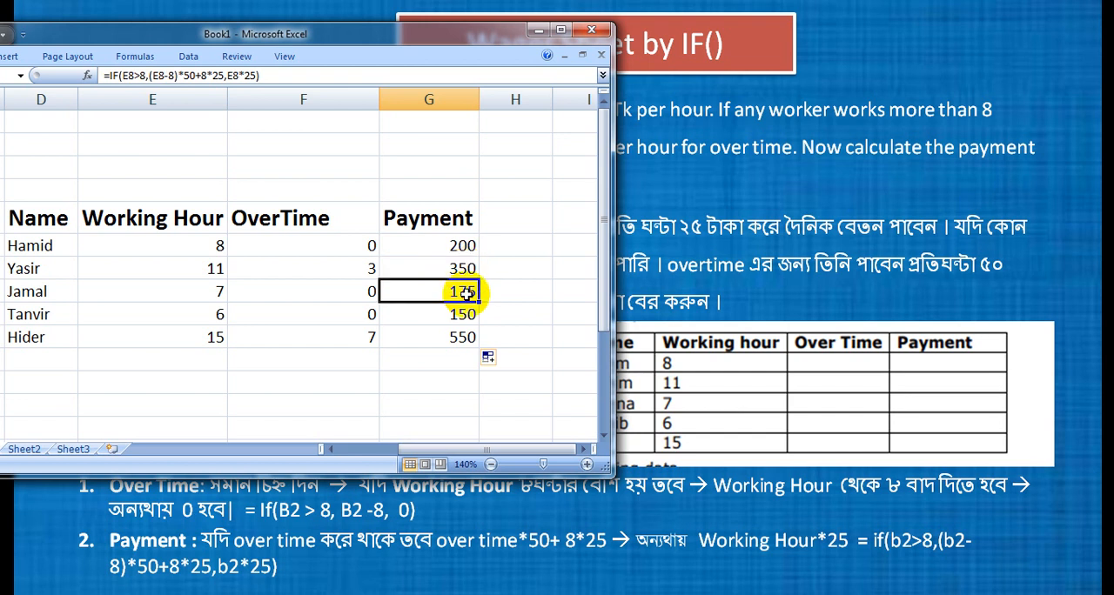